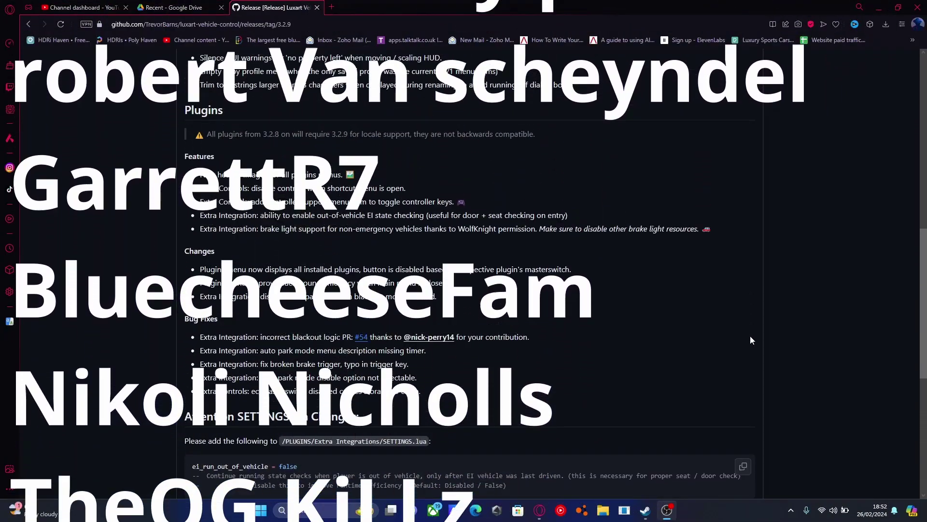
{"action": "scroll", "coordinate": [516, 303], "scroll_direction": "up", "scroll_amount": 10}
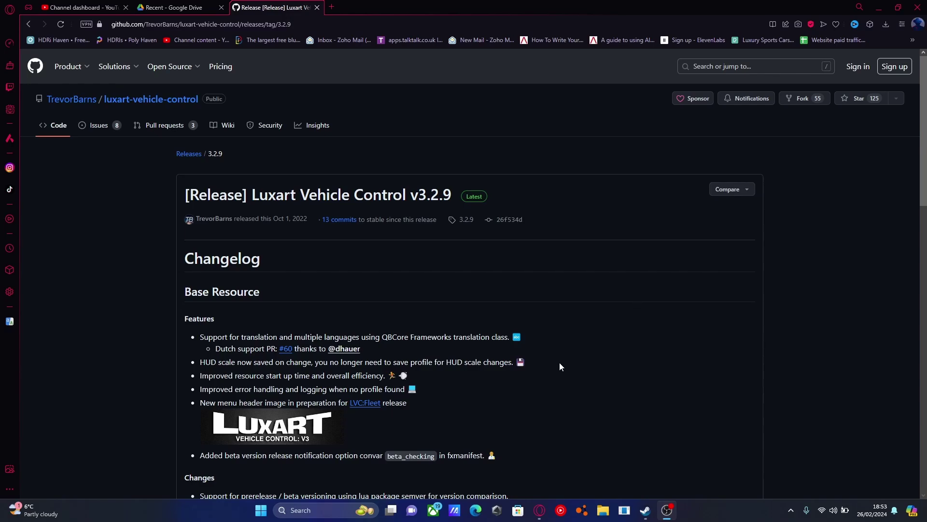
Download Luxart.Vehicle.Control.v3.2.9-Rev1.zip from the Assets list of the v3.2.9 release.
{"action": "scroll", "coordinate": [531, 309], "scroll_direction": "down", "scroll_amount": 4}
{"action": "scroll", "coordinate": [544, 304], "scroll_direction": "up", "scroll_amount": 4}
{"action": "scroll", "coordinate": [459, 230], "scroll_direction": "down", "scroll_amount": 15}
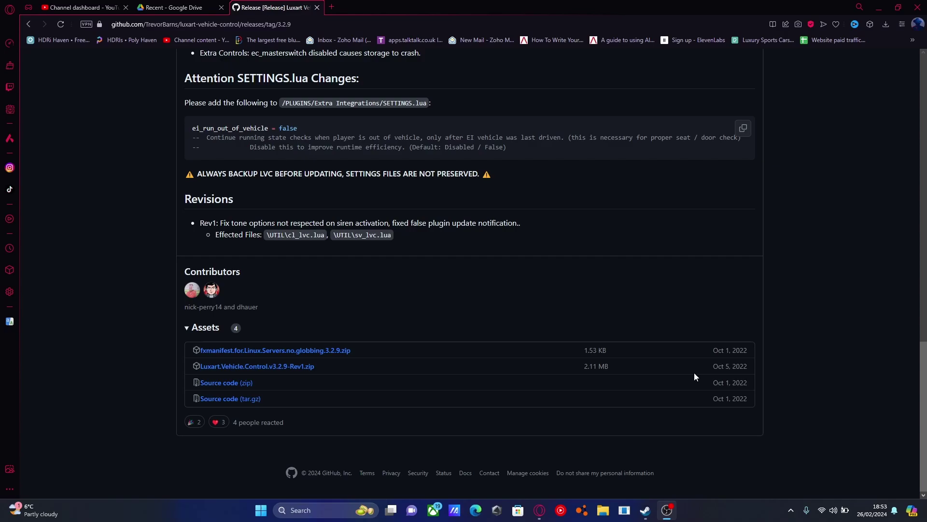
{"action": "left_click_drag", "start_coordinate": [715, 366], "coordinate": [749, 370]}
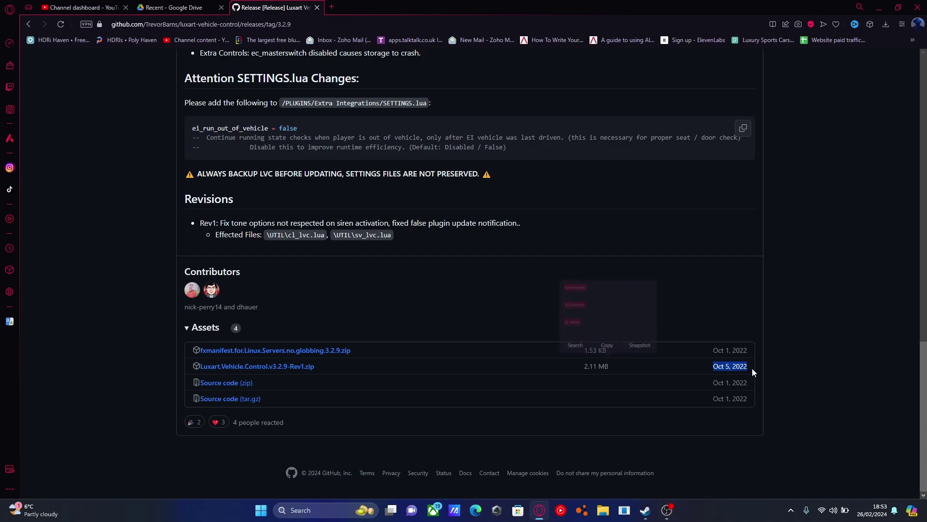
{"action": "left_click", "coordinate": [723, 370]}
{"action": "left_click", "coordinate": [273, 367]}
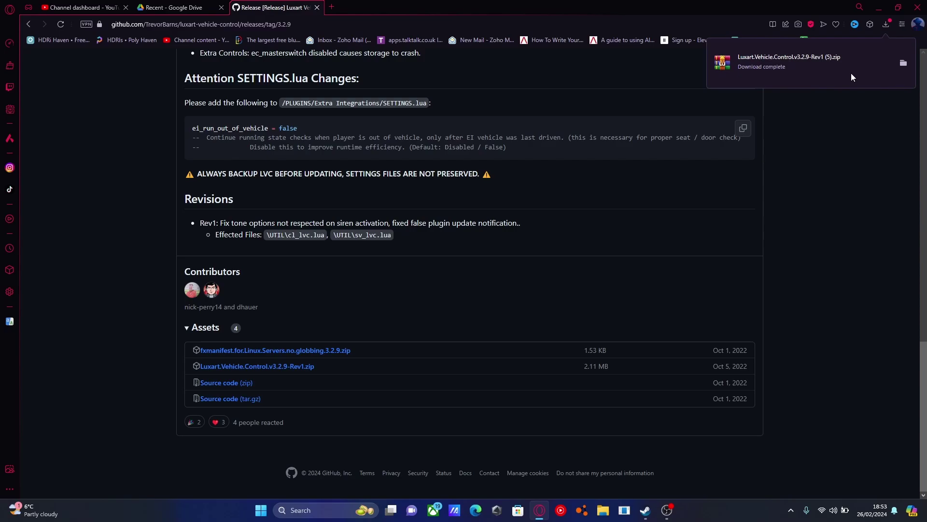
Open the downloaded zip in WinRAR and inspect its dependencies and lvc folders.
{"action": "left_click", "coordinate": [851, 74]}
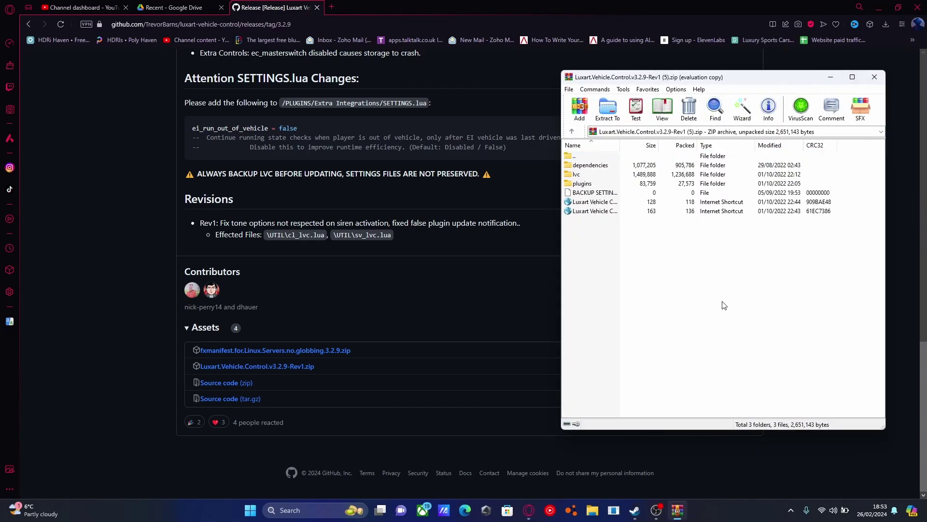
{"action": "double_click", "coordinate": [593, 169]}
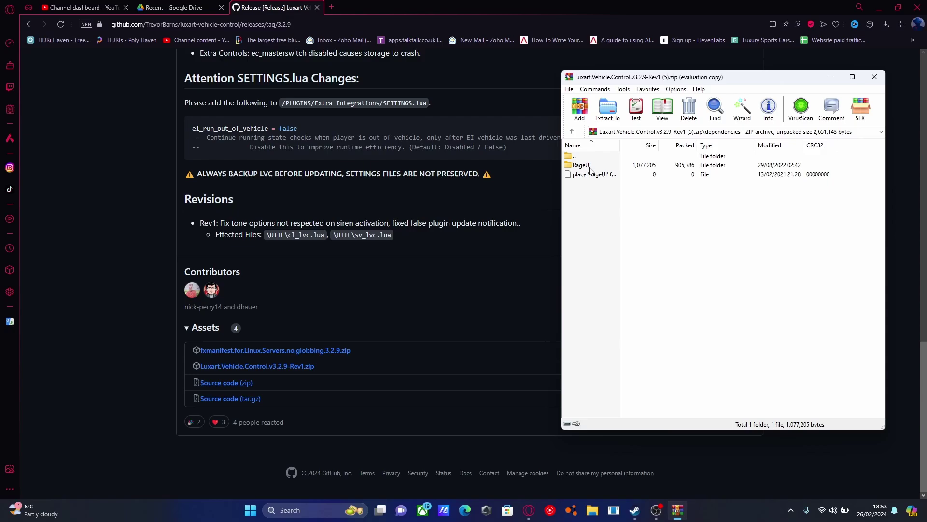
{"action": "left_click", "coordinate": [572, 131]}
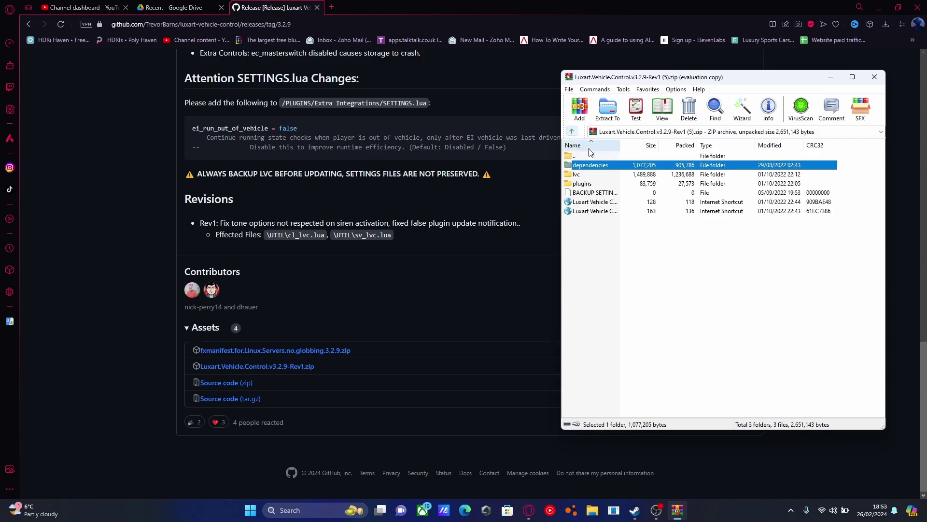
{"action": "double_click", "coordinate": [580, 175]}
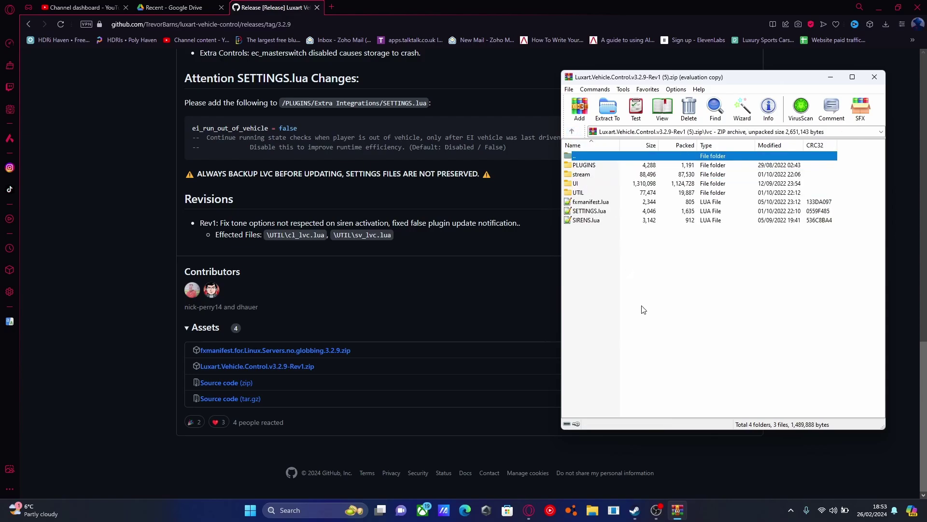
{"action": "left_click", "coordinate": [572, 131]}
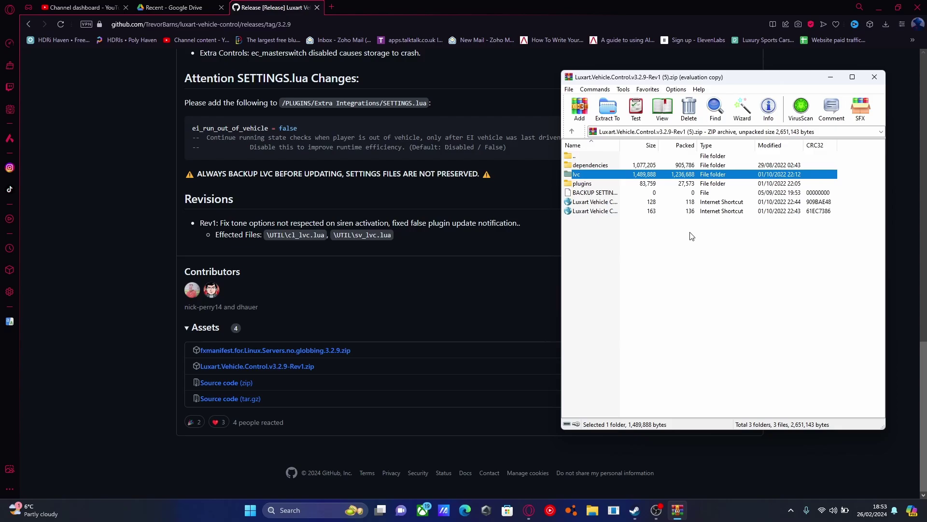
Navigate from the desktop's YTSERVER folder through txData and CFXDefaultFiveM_92F05F.base to resources.
{"action": "left_click", "coordinate": [878, 3]}
{"action": "left_click", "coordinate": [878, 3]}
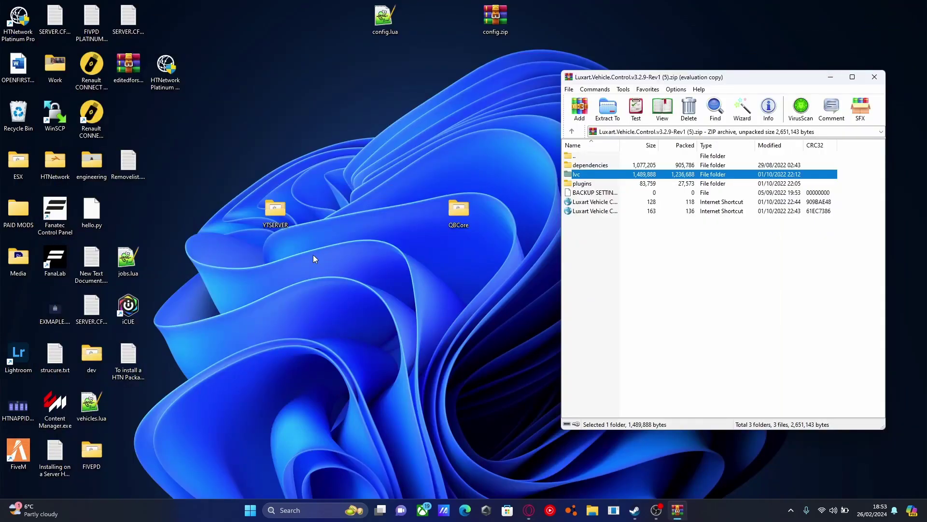
{"action": "left_click", "coordinate": [273, 212]}
{"action": "double_click", "coordinate": [274, 213]}
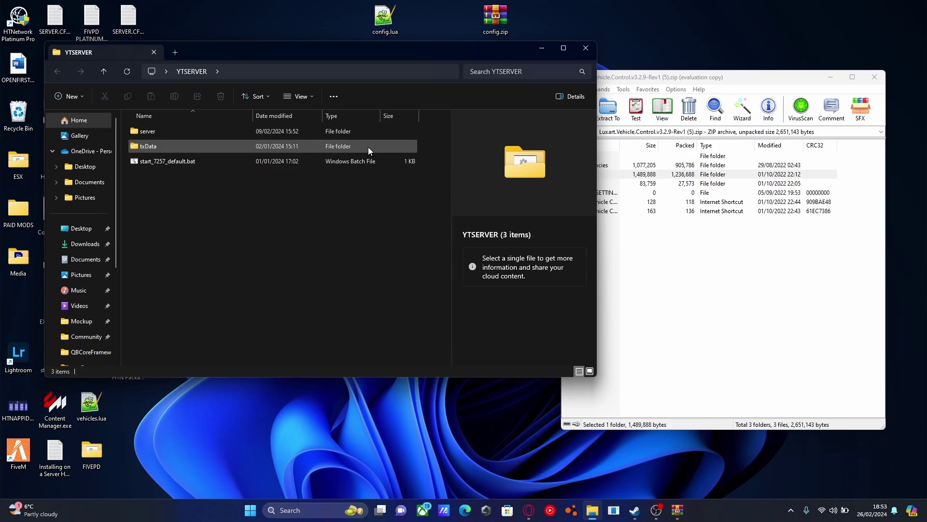
{"action": "double_click", "coordinate": [158, 145]}
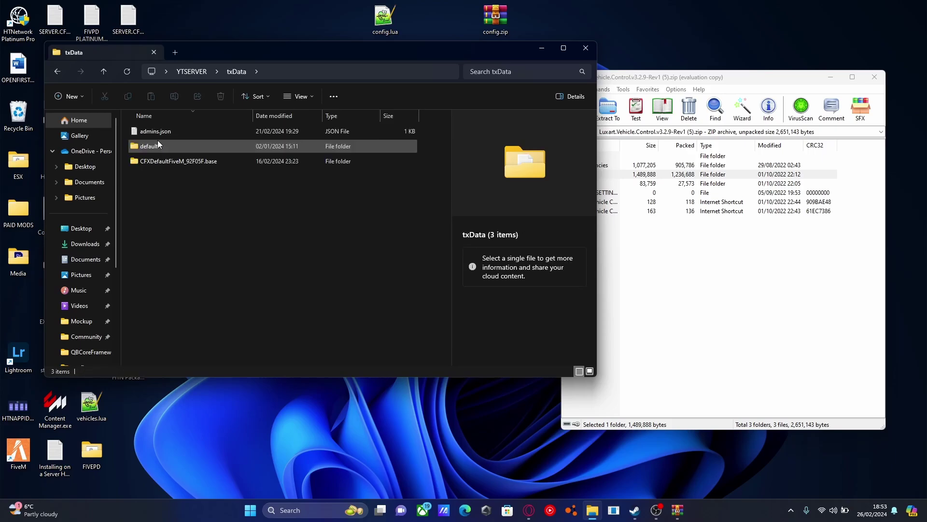
{"action": "double_click", "coordinate": [174, 162]}
{"action": "double_click", "coordinate": [171, 162]}
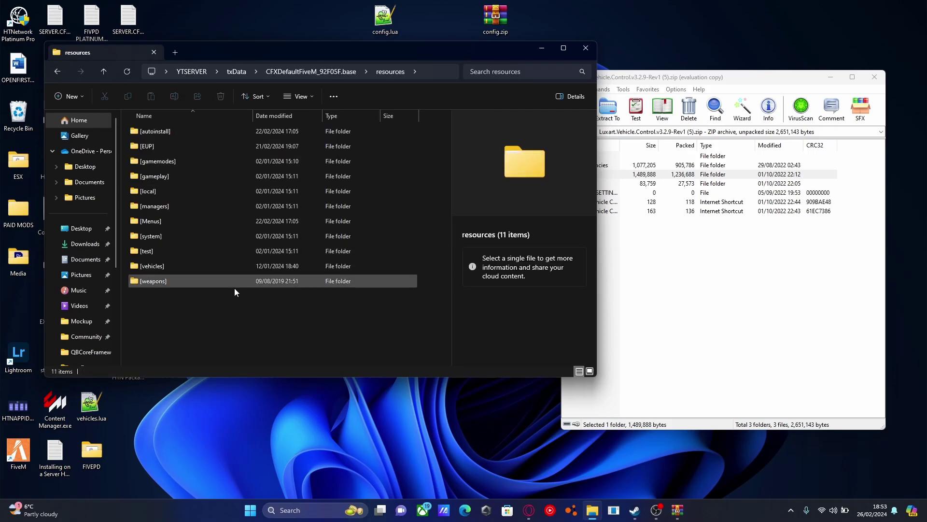
Create a new folder named [carscripts] in resources.
{"action": "right_click", "coordinate": [211, 315]}
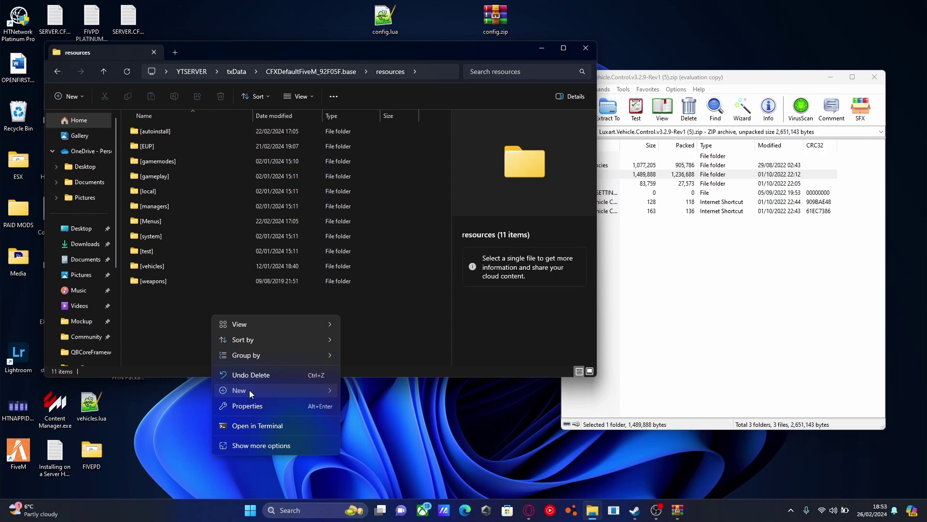
{"action": "mouse_move", "coordinate": [246, 390]}
{"action": "left_click", "coordinate": [368, 203]}
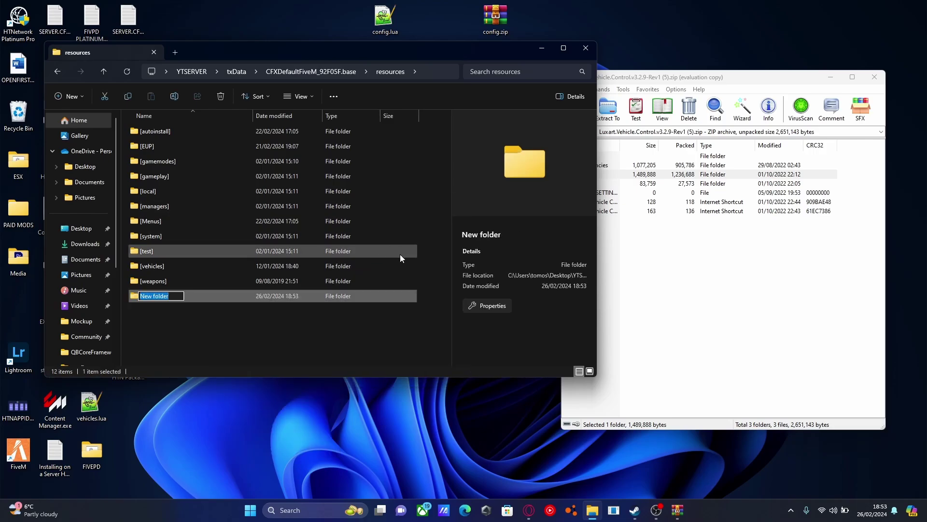
{"action": "type", "text": "[carscripts"}
{"action": "key", "text": "Return"}
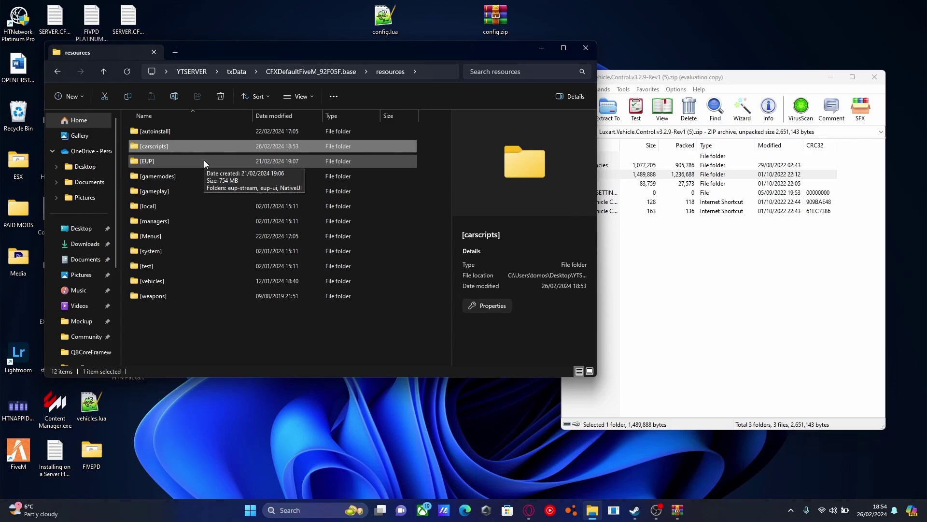
Copy the archive's lvc folder into [carscripts], then go back to resources.
{"action": "double_click", "coordinate": [180, 147]}
{"action": "left_click_drag", "start_coordinate": [263, 59], "coordinate": [234, 65]}
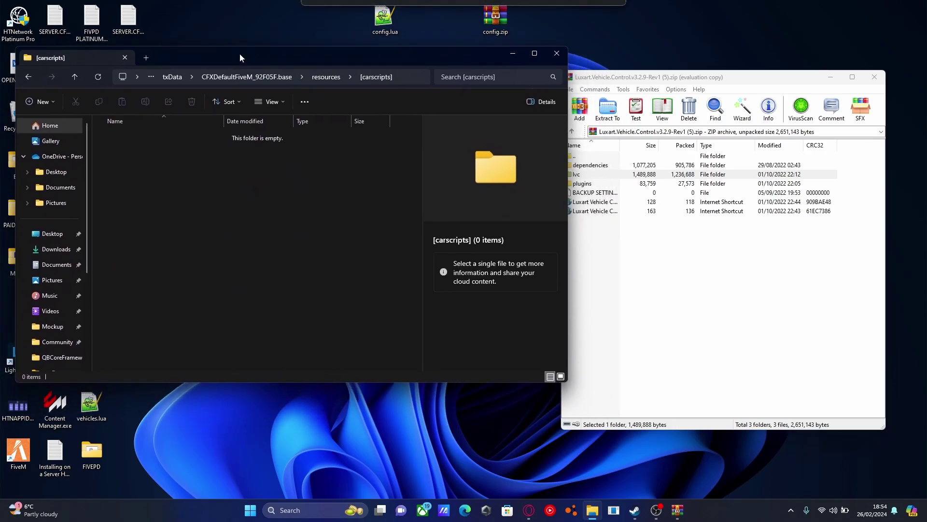
{"action": "left_click", "coordinate": [733, 324]}
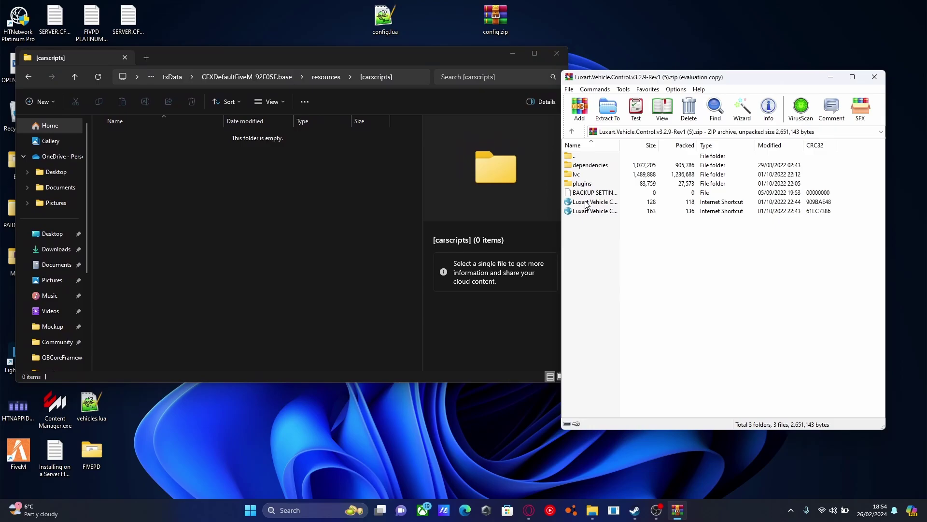
{"action": "left_click_drag", "start_coordinate": [578, 179], "coordinate": [285, 215]}
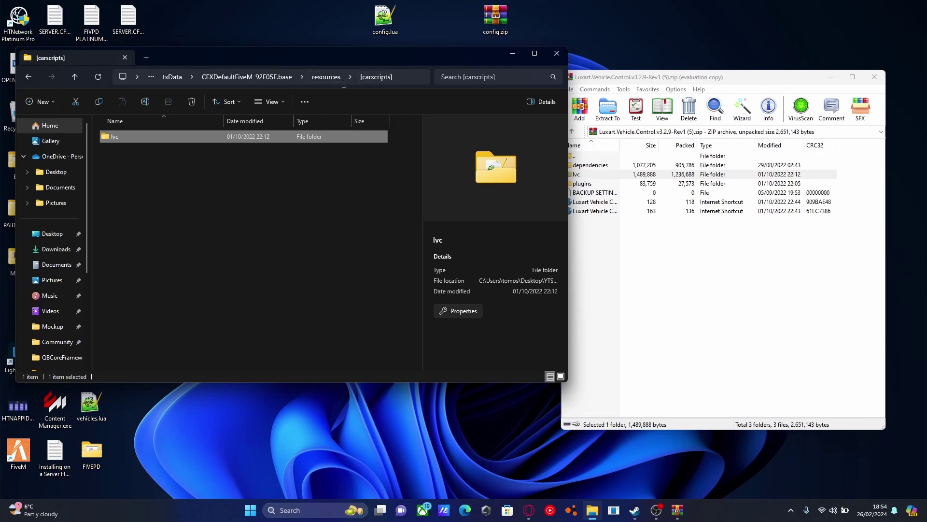
{"action": "left_click", "coordinate": [326, 80]}
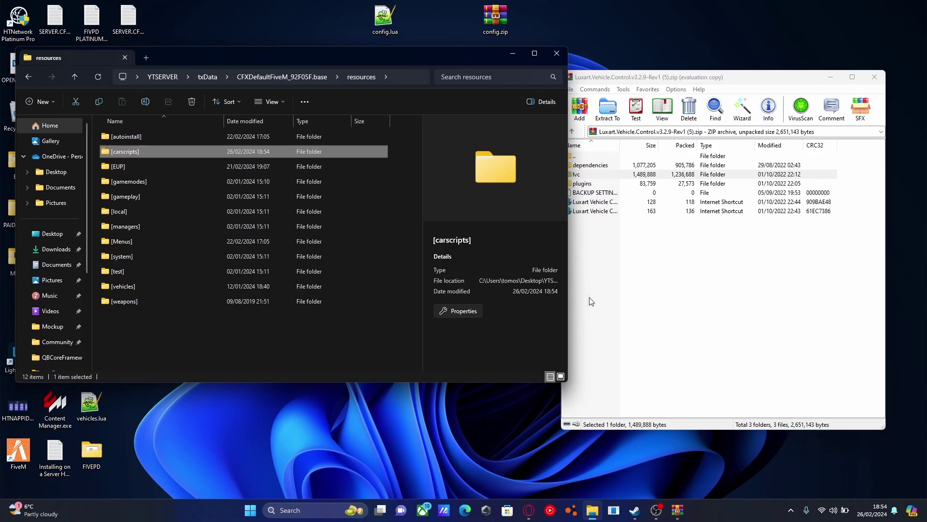
Create a new folder in resources named [dependencies], fixing the misspelled name.
{"action": "left_click", "coordinate": [223, 346]}
{"action": "right_click", "coordinate": [222, 347]}
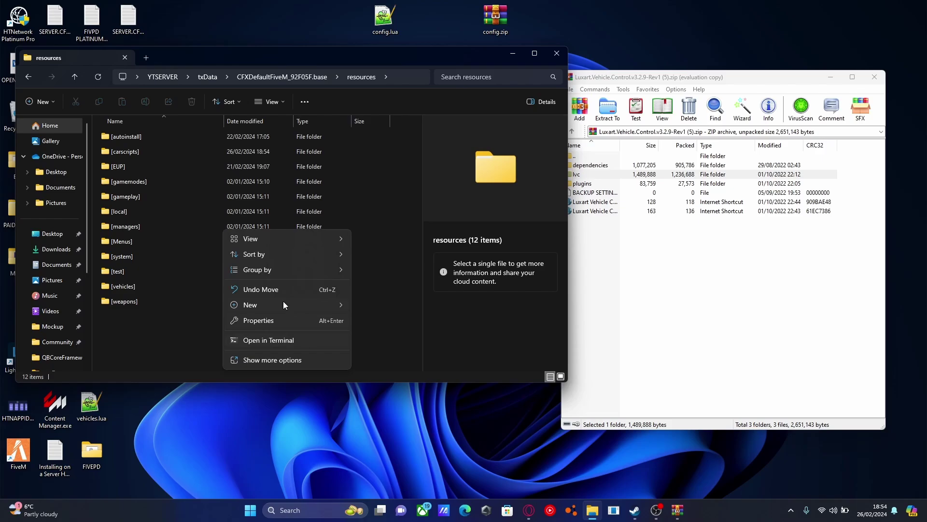
{"action": "mouse_move", "coordinate": [268, 302]}
{"action": "left_click", "coordinate": [380, 307]}
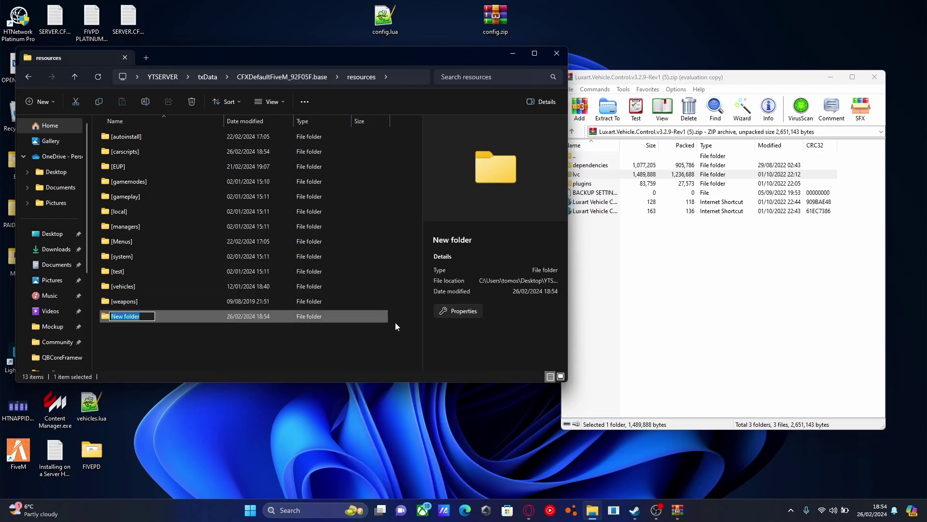
{"action": "type", "text": "[dependencoes"}
{"action": "key", "text": "BackSpace"}
{"action": "key", "text": "BackSpace"}
{"action": "key", "text": "BackSpace"}
{"action": "type", "text": "ies]"}
{"action": "key", "text": "Return"}
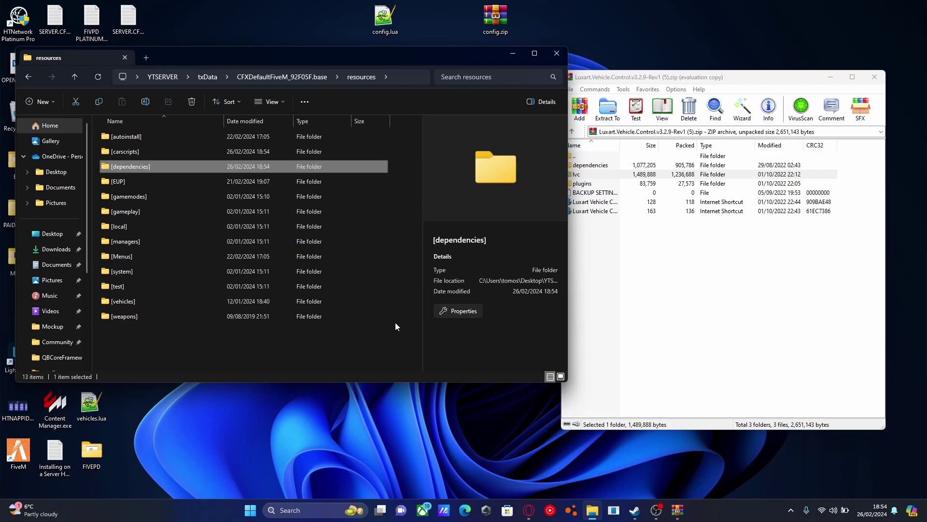
Drag RageUI from the archive's dependencies folder into [dependencies], then return to resources.
{"action": "double_click", "coordinate": [156, 164]}
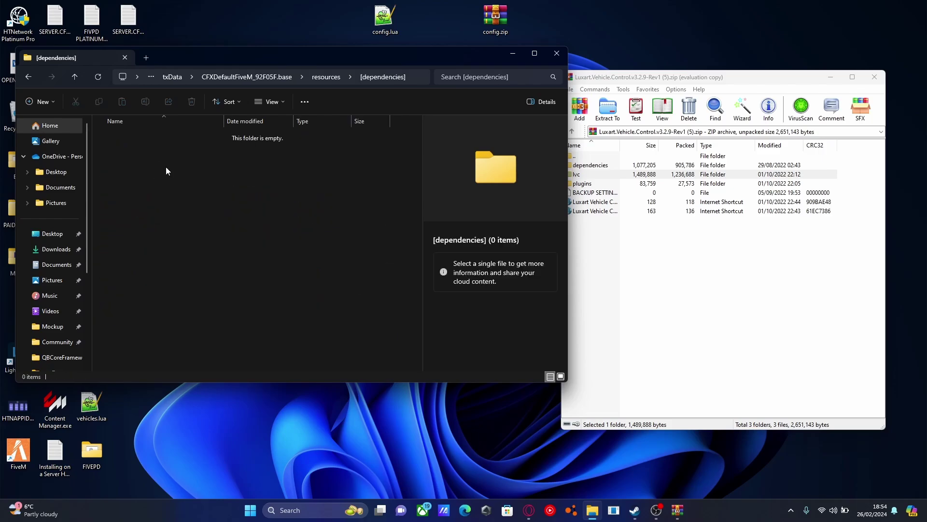
{"action": "left_click", "coordinate": [656, 297]}
{"action": "left_click", "coordinate": [598, 166]}
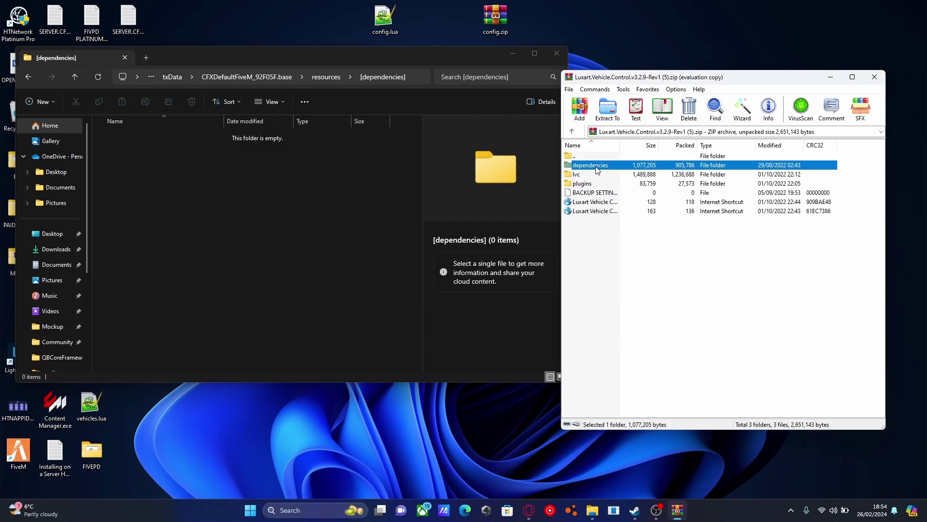
{"action": "double_click", "coordinate": [607, 166]}
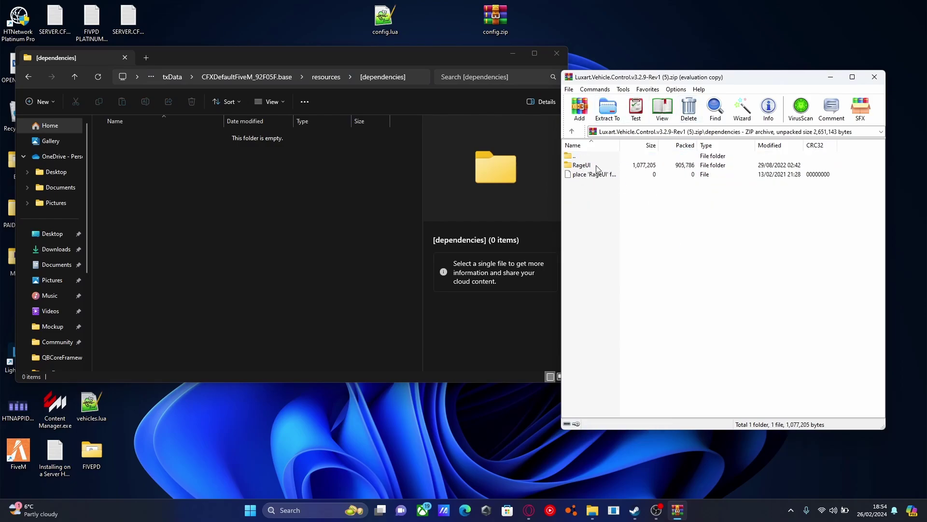
{"action": "left_click_drag", "start_coordinate": [597, 167], "coordinate": [352, 205]}
{"action": "left_click_drag", "start_coordinate": [268, 213], "coordinate": [269, 210]}
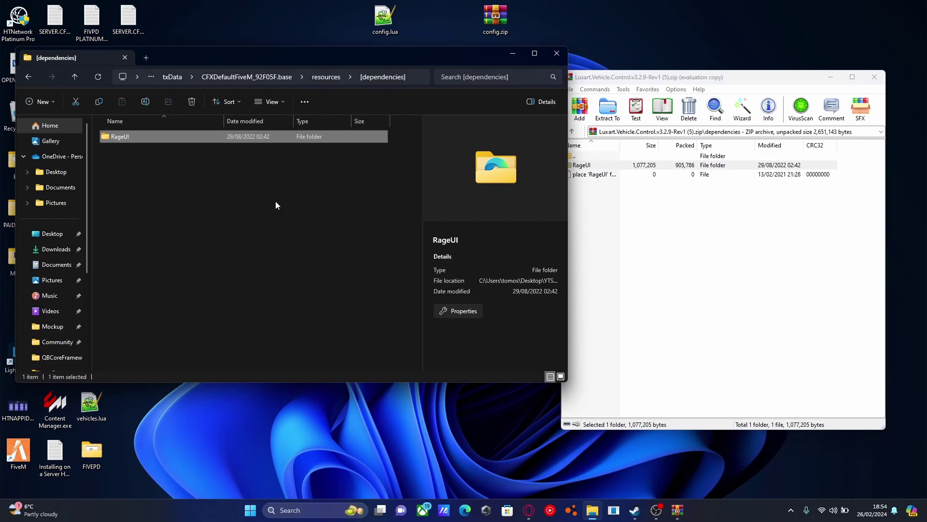
{"action": "left_click", "coordinate": [327, 77]}
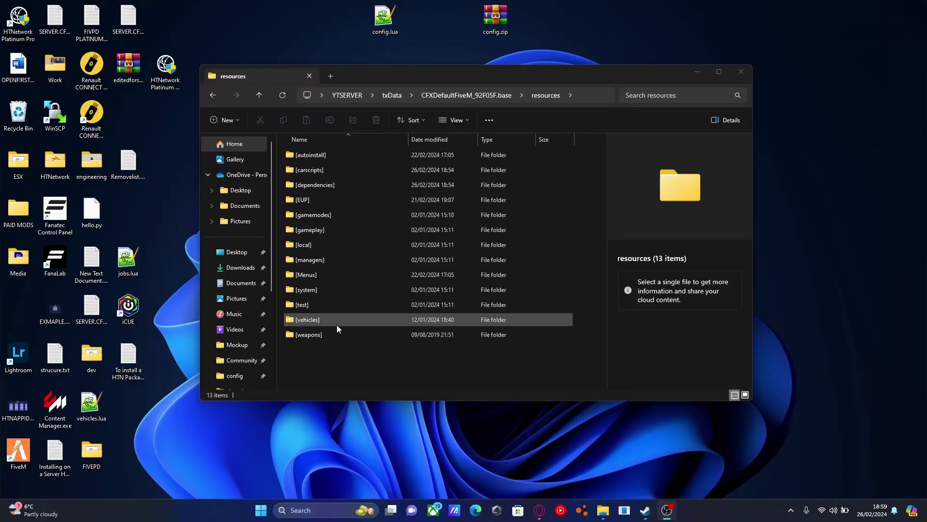
Open SETTINGS.lua from [carscripts] > lvc in Notepad++ and bring its window into view.
{"action": "double_click", "coordinate": [324, 170]}
{"action": "double_click", "coordinate": [311, 159]}
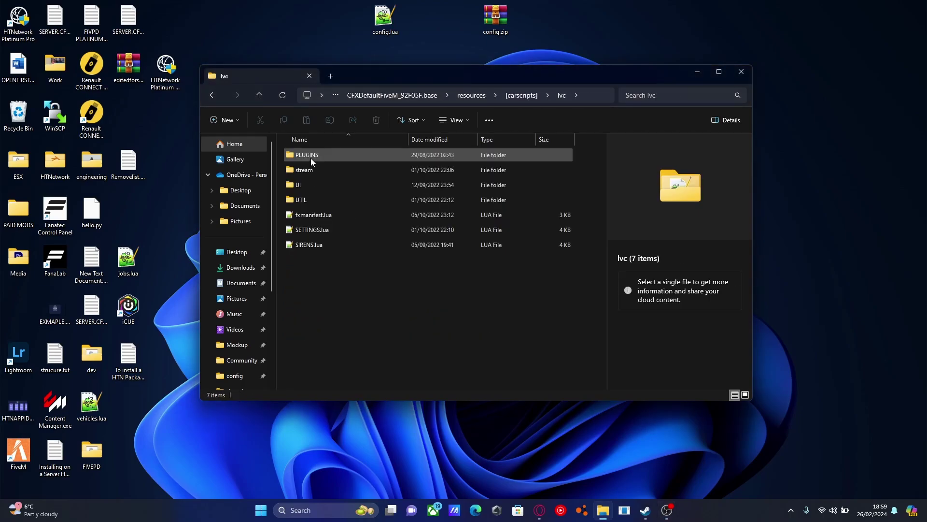
{"action": "double_click", "coordinate": [324, 233]}
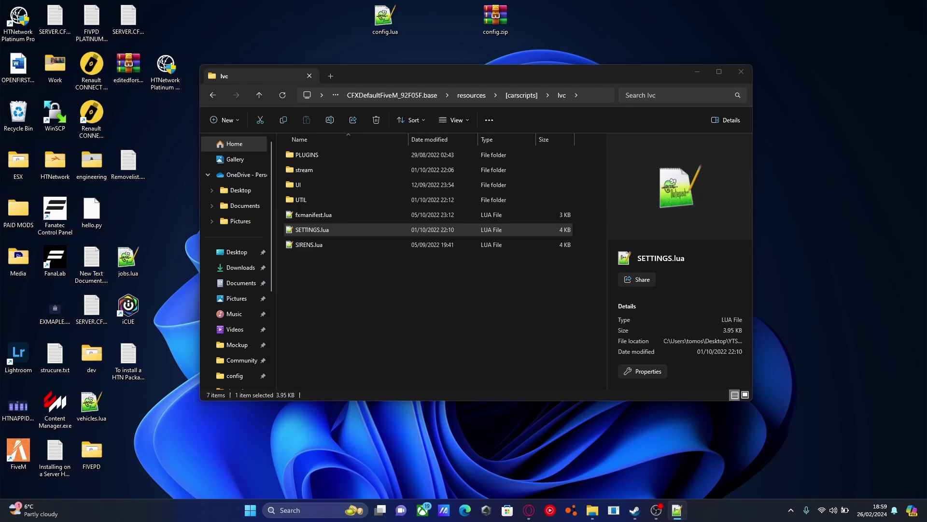
{"action": "left_click_drag", "start_coordinate": [926, 72], "coordinate": [341, 72]}
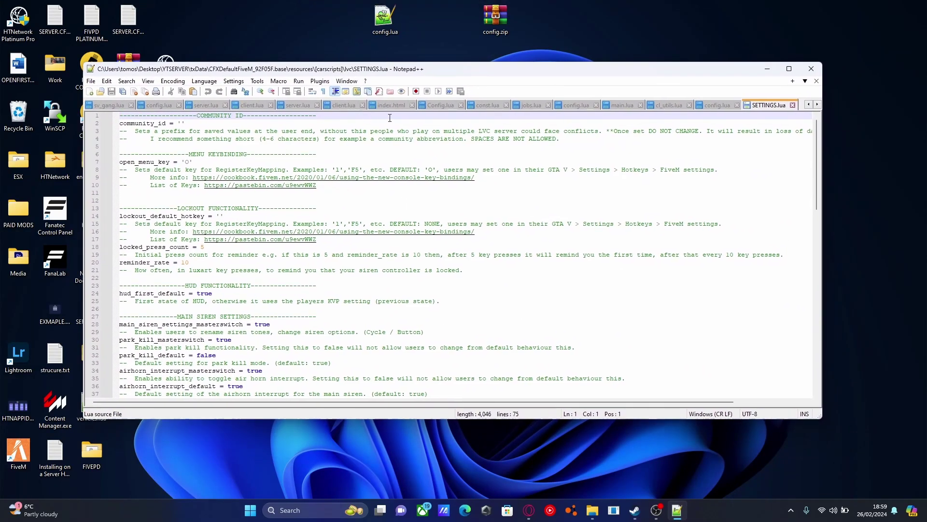
Enter HTN2783 as the community_id in SETTINGS.lua, save it, and close Notepad++.
{"action": "left_click", "coordinate": [182, 124]}
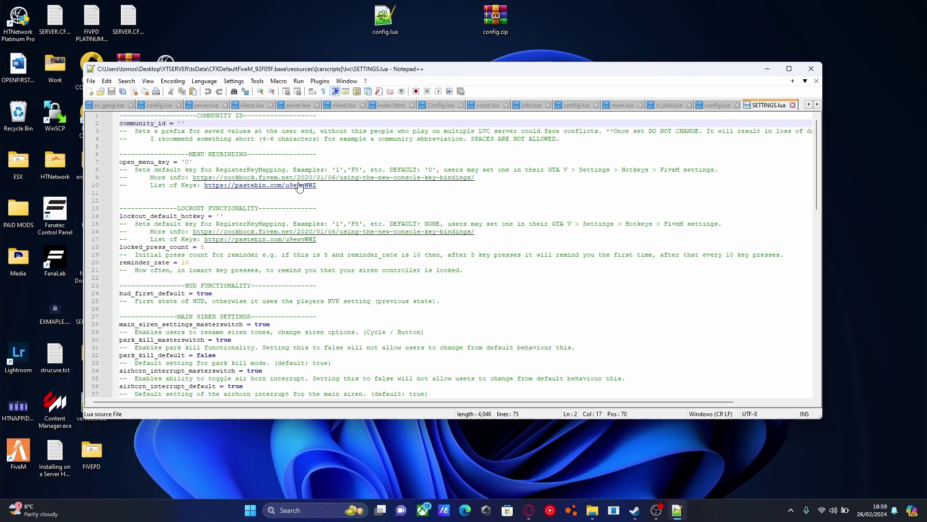
{"action": "type", "text": "HTN"}
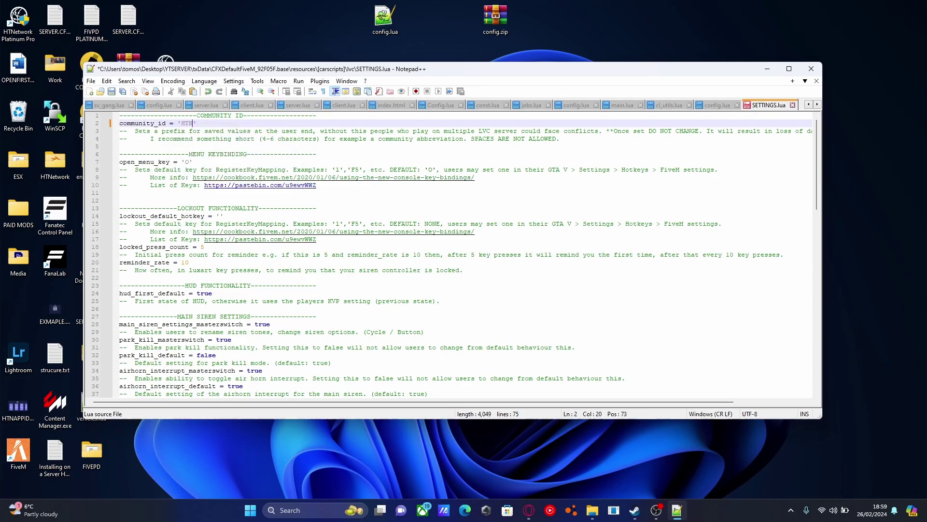
{"action": "type", "text": "2783"}
{"action": "left_click", "coordinate": [111, 92]}
{"action": "left_click", "coordinate": [812, 69]}
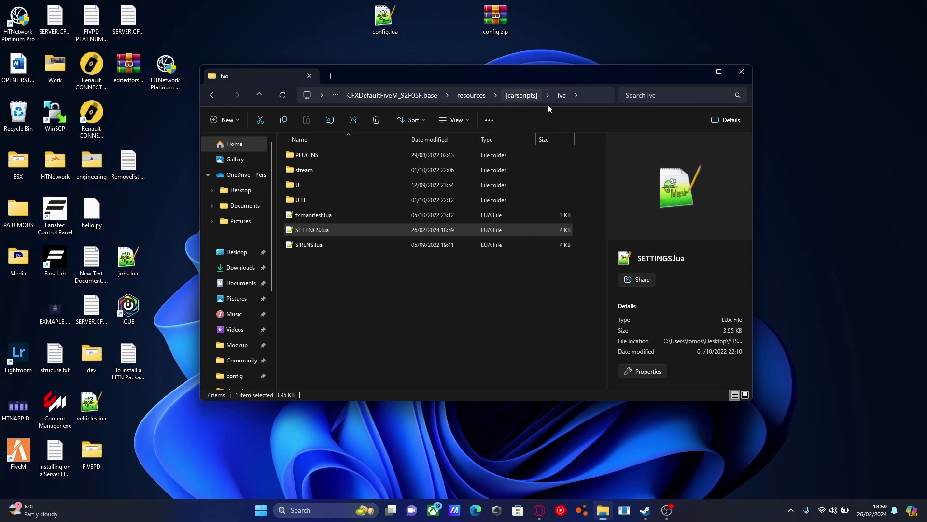
Close the WinRAR archive window and move the resources window to the right.
{"action": "left_click", "coordinate": [471, 95]}
{"action": "left_click", "coordinate": [436, 361]}
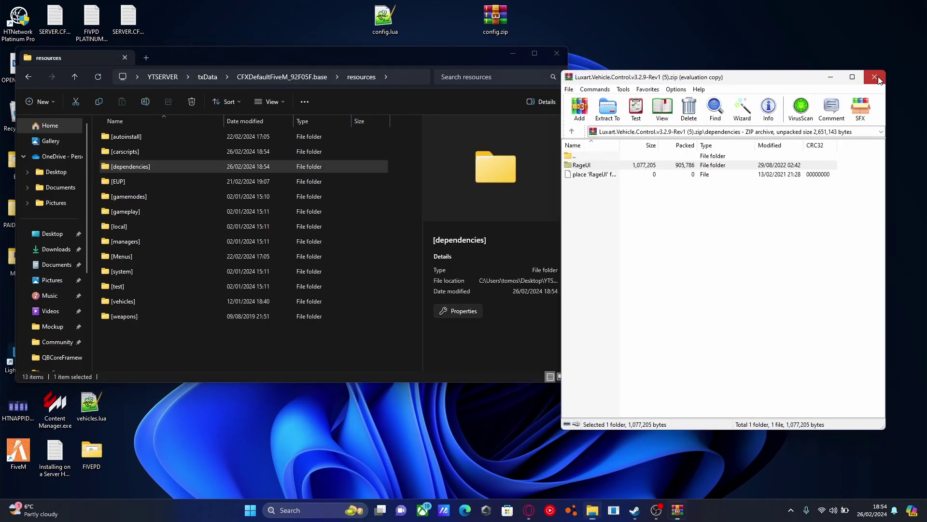
{"action": "left_click", "coordinate": [875, 77]}
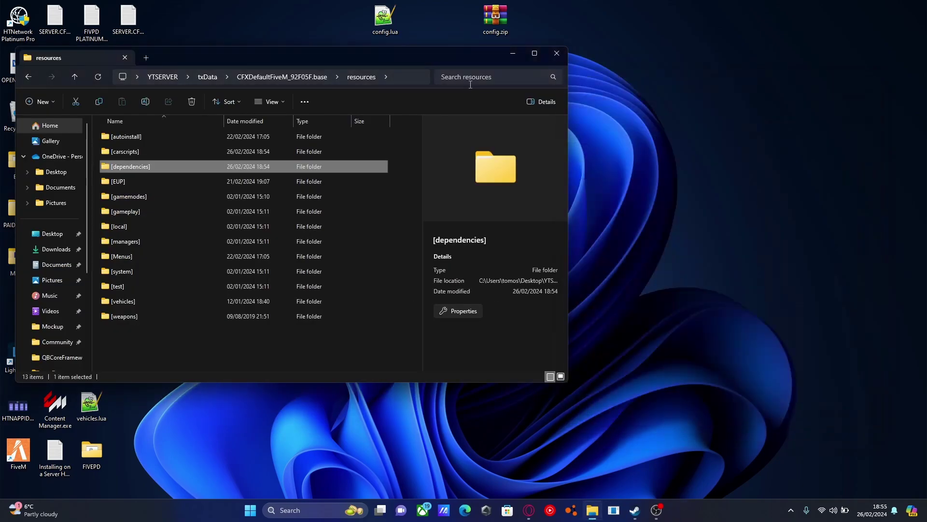
{"action": "right_click", "coordinate": [341, 57]}
{"action": "left_click", "coordinate": [267, 57]}
{"action": "left_click_drag", "start_coordinate": [236, 54], "coordinate": [538, 75]}
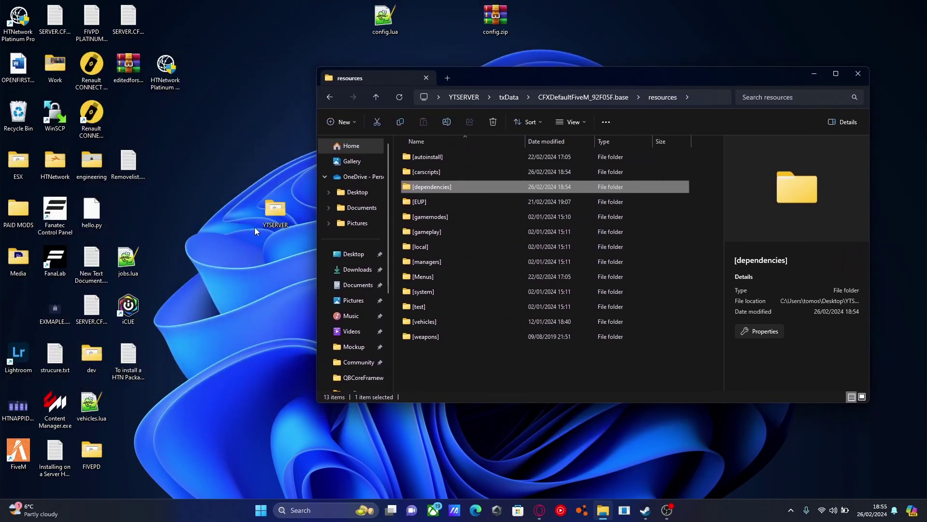
In a second window, go from YTSERVER through txData to CFXDefaultFiveM_92F05F.base and select server.cfg.
{"action": "double_click", "coordinate": [268, 213]}
{"action": "left_click_drag", "start_coordinate": [626, 91], "coordinate": [273, 54]}
{"action": "left_click_drag", "start_coordinate": [614, 75], "coordinate": [659, 55]}
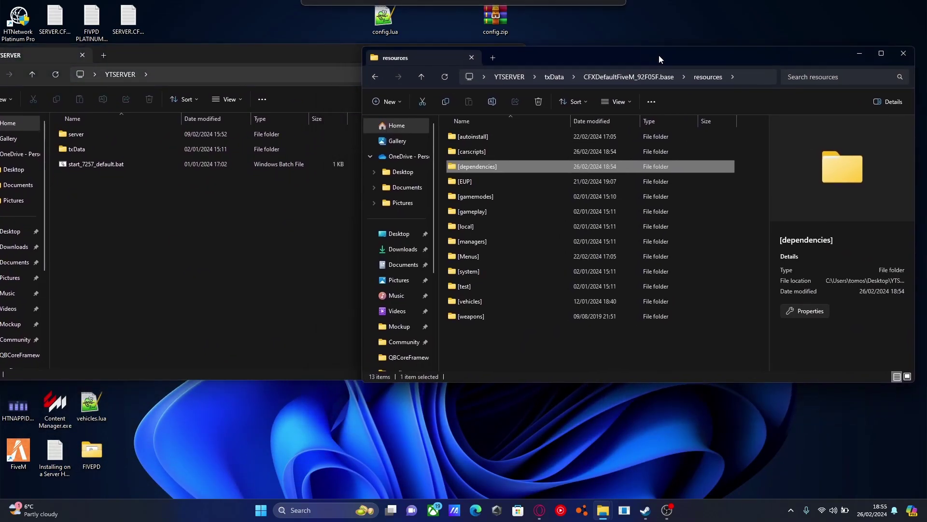
{"action": "double_click", "coordinate": [82, 152]}
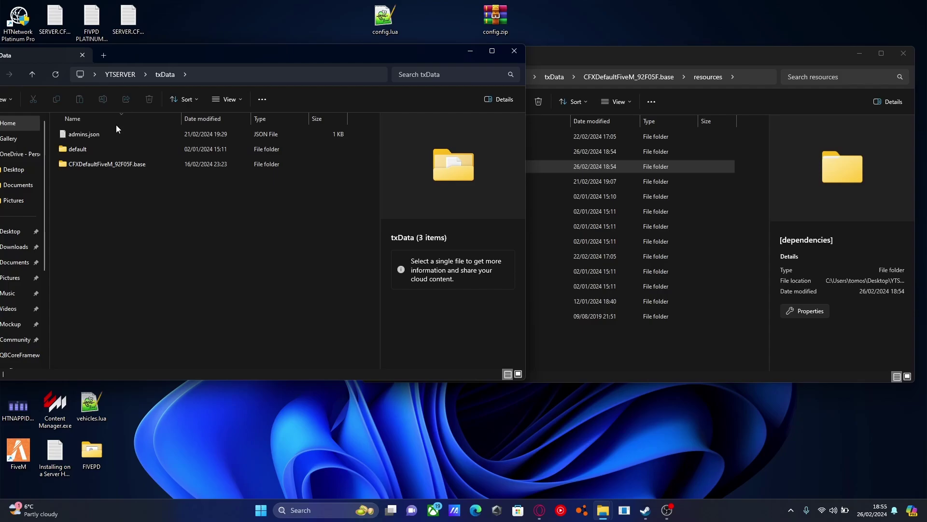
{"action": "left_click", "coordinate": [87, 166]}
{"action": "double_click", "coordinate": [87, 166]}
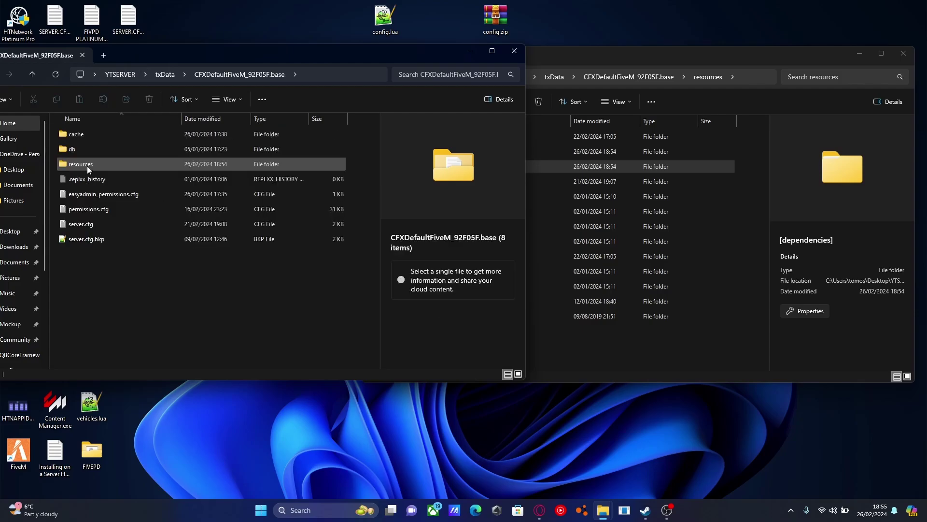
{"action": "left_click", "coordinate": [91, 227]}
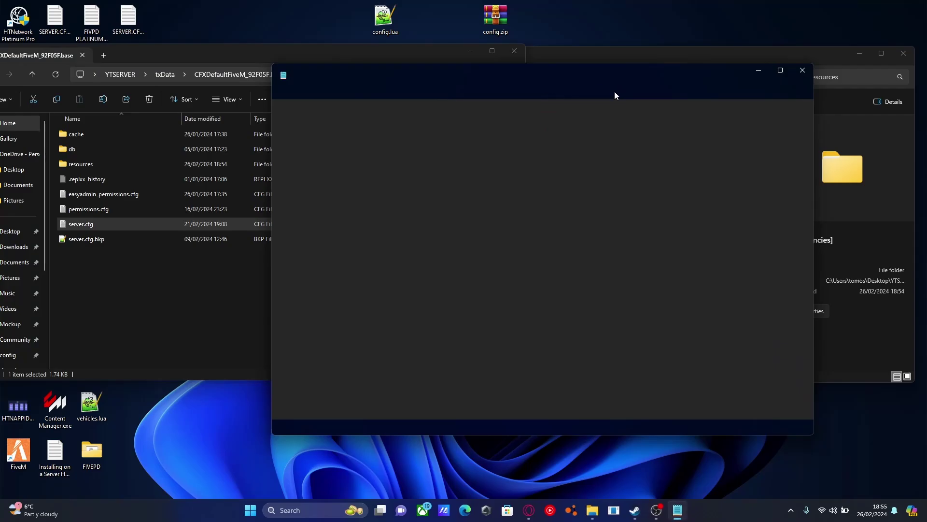
Add a ##Car scripts heading below the ensure [EUP] line in server.cfg.
{"action": "left_click_drag", "start_coordinate": [734, 78], "coordinate": [497, 44]}
{"action": "scroll", "coordinate": [261, 261], "scroll_direction": "down", "scroll_amount": 3}
{"action": "scroll", "coordinate": [261, 266], "scroll_direction": "down", "scroll_amount": 5}
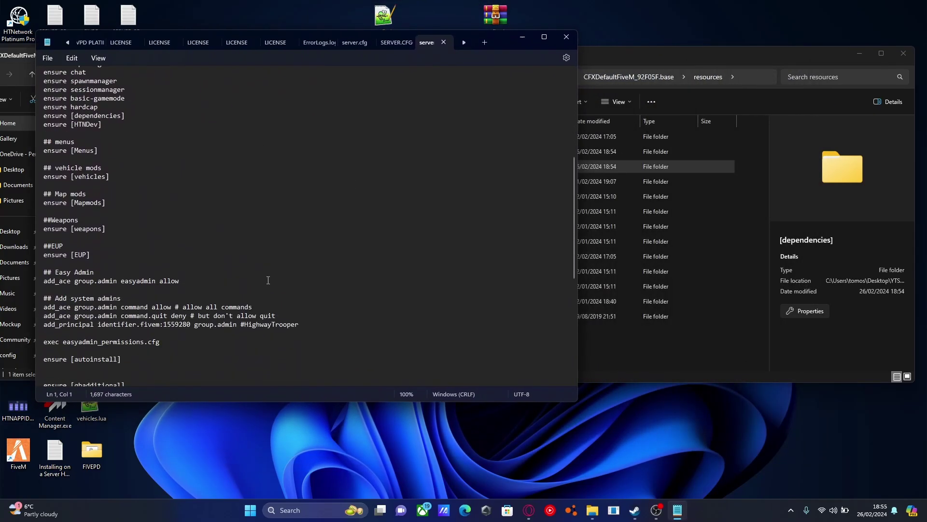
{"action": "left_click", "coordinate": [109, 253]}
{"action": "key", "text": "Return"}
{"action": "key", "text": "Return"}
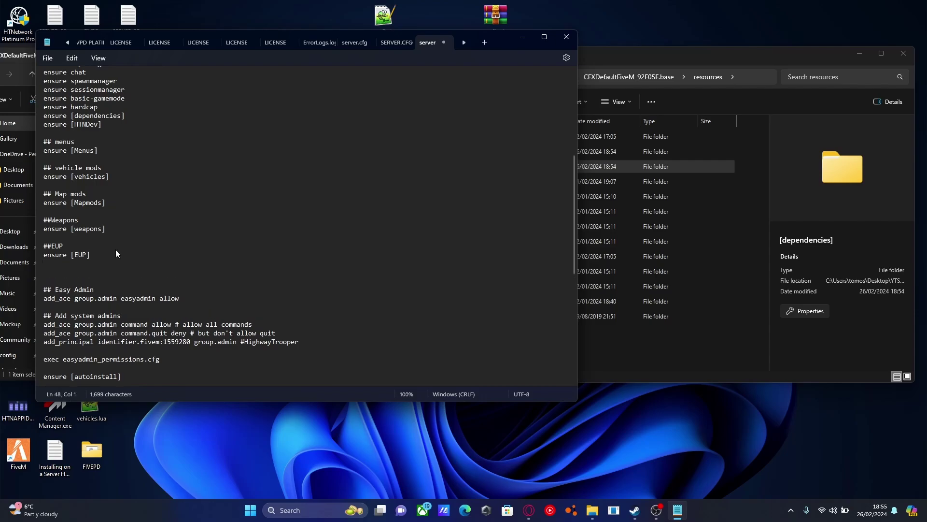
{"action": "type", "text": "##Car scripts"}
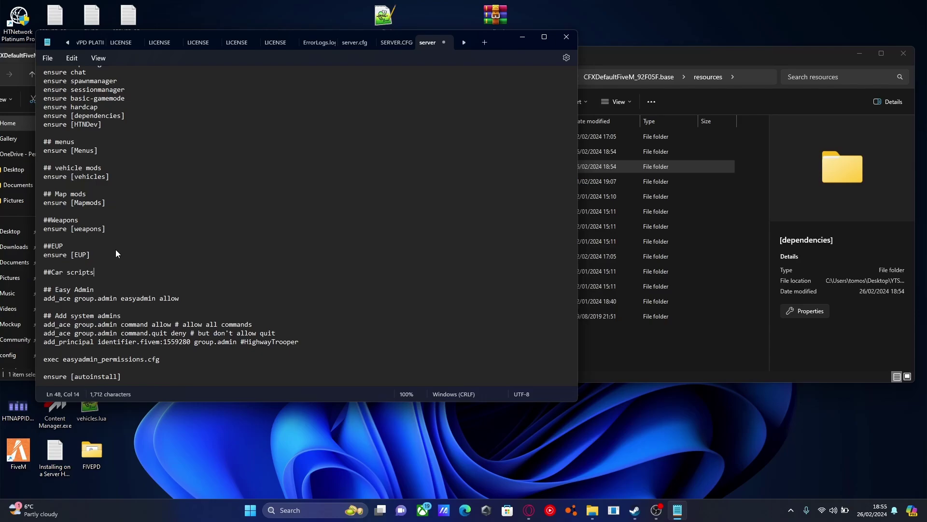
{"action": "key", "text": "Return"}
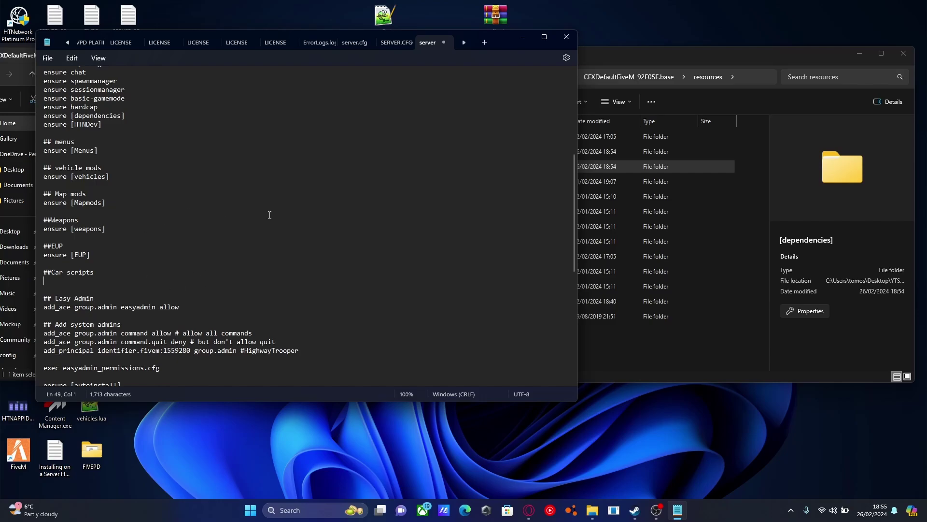
Add an 'ensure [carscripts]' line under it, pasting the folder name copied from Explorer.
{"action": "left_click", "coordinate": [642, 345]}
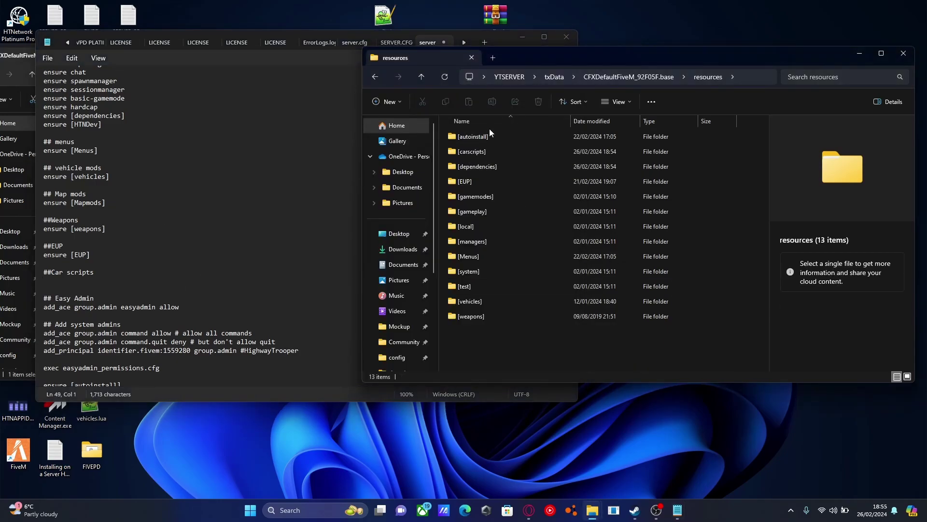
{"action": "left_click", "coordinate": [484, 153]}
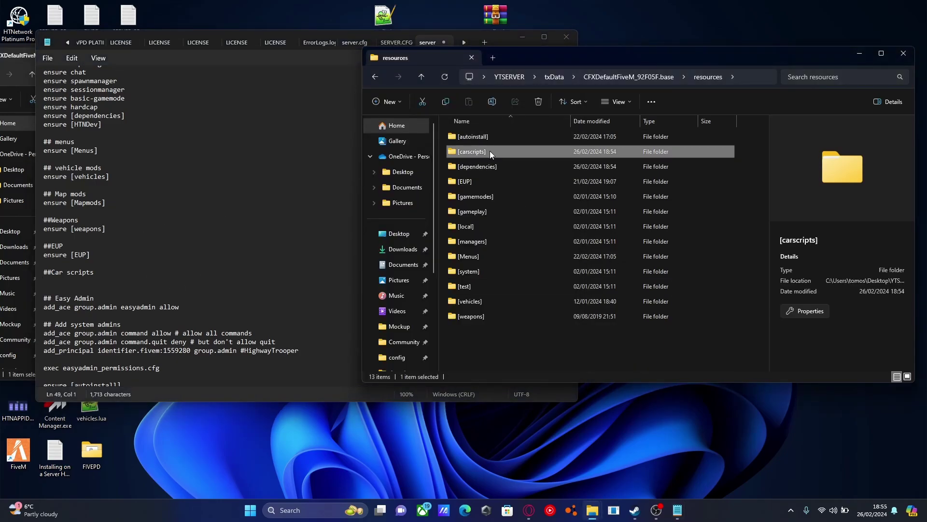
{"action": "left_click", "coordinate": [490, 150]}
{"action": "key", "text": "ctrl+c"}
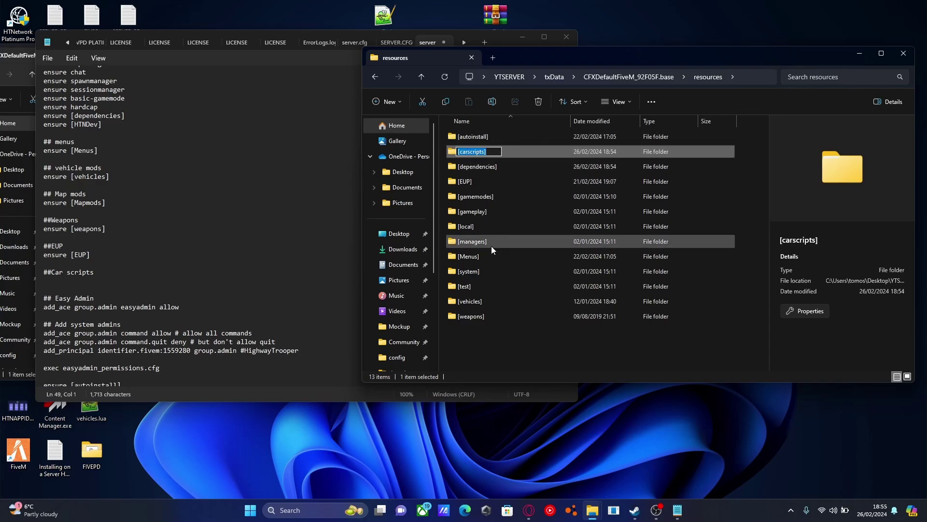
{"action": "left_click", "coordinate": [92, 288]}
{"action": "type", "text": "ensure"}
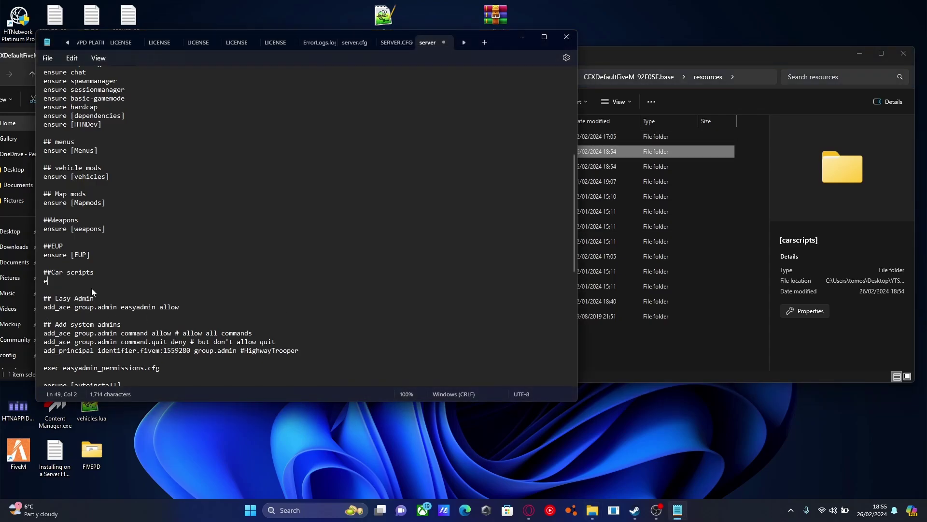
{"action": "key", "text": "ctrl+v"}
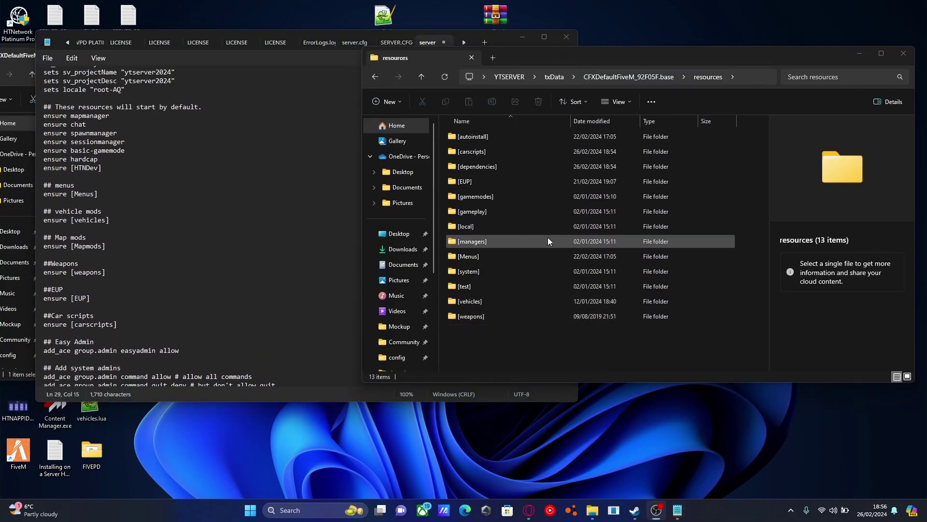
Copy the [dependencies] folder name and place the cursor after the ensure hardcap line.
{"action": "left_click", "coordinate": [487, 168]}
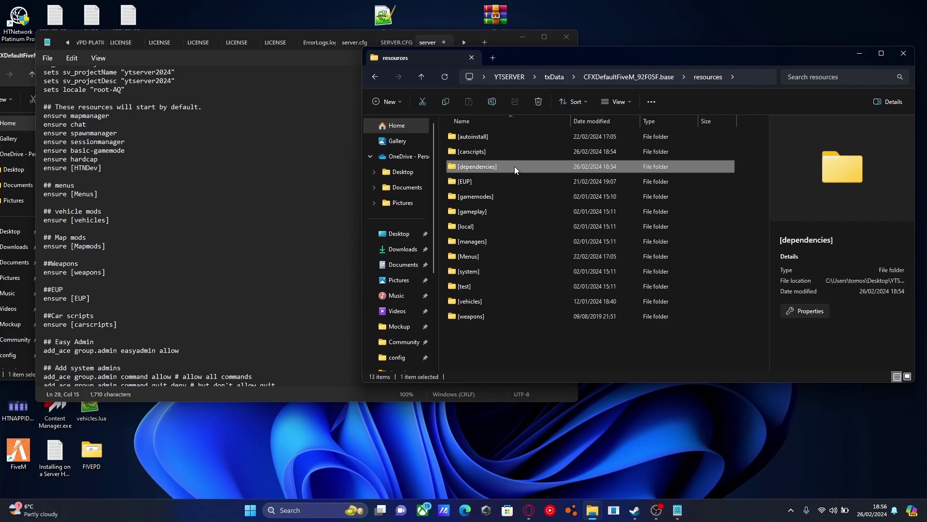
{"action": "key", "text": "F2"}
{"action": "key", "text": "ctrl+c"}
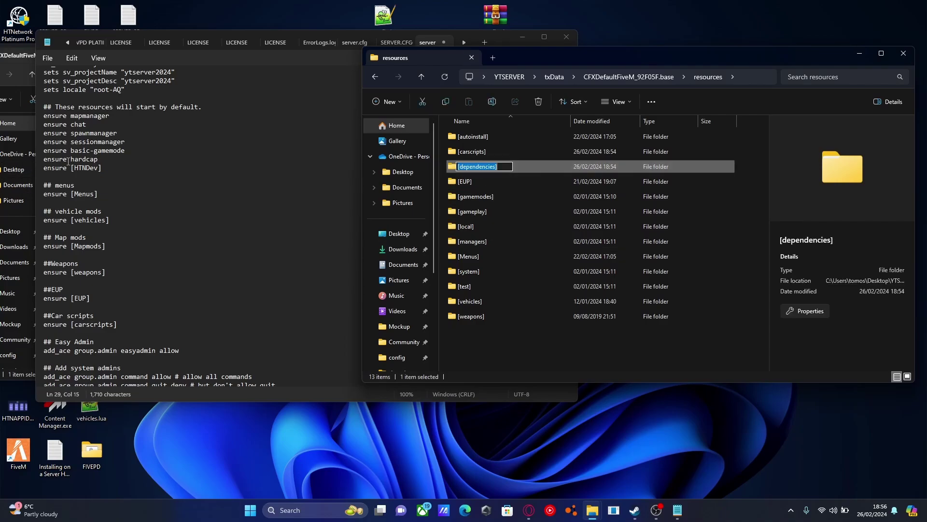
{"action": "left_click", "coordinate": [179, 243]}
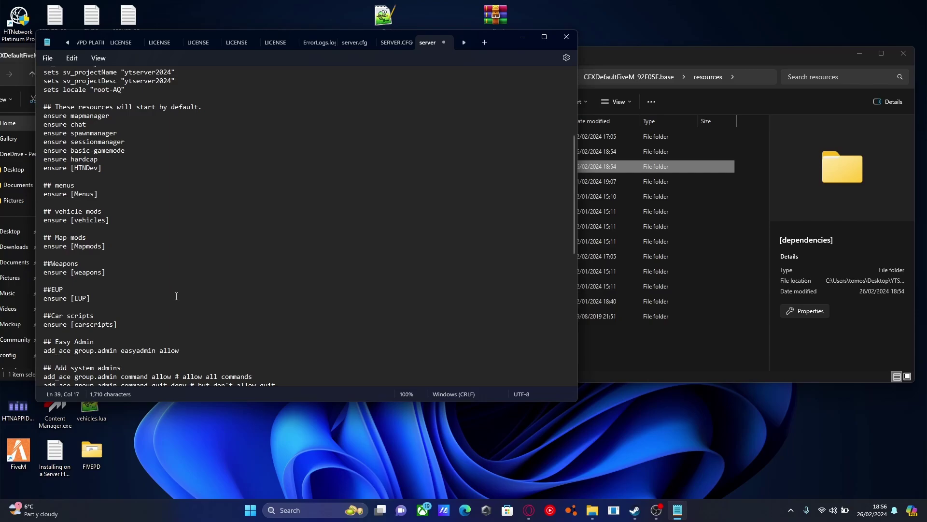
{"action": "left_click", "coordinate": [206, 162]}
Add a '## Dependencies' heading followed by an 'ensure [dependencies]' line in server.cfg.
{"action": "key", "text": "Return"}
{"action": "key", "text": "Return"}
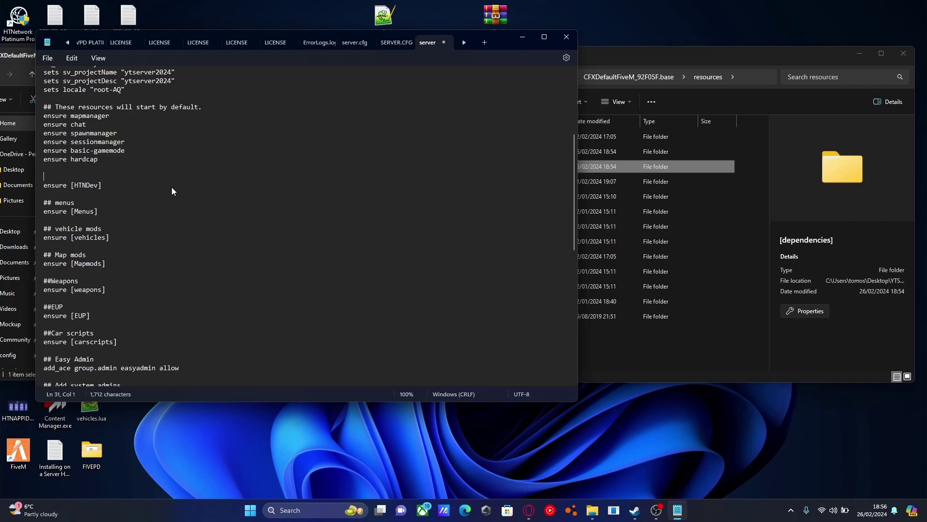
{"action": "type", "text": "## Dependencies"}
{"action": "key", "text": "Return"}
{"action": "type", "text": "ensure"}
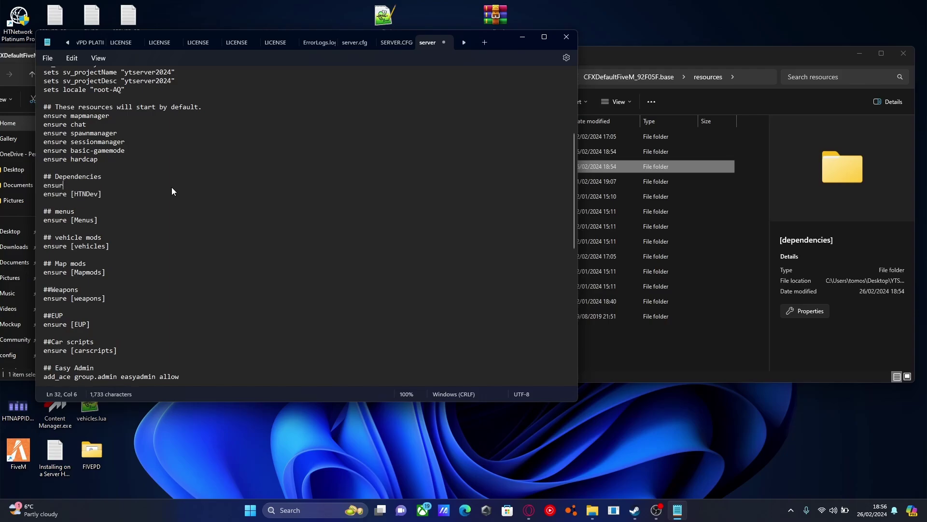
{"action": "key", "text": "ctrl+v"}
{"action": "key", "text": "Return"}
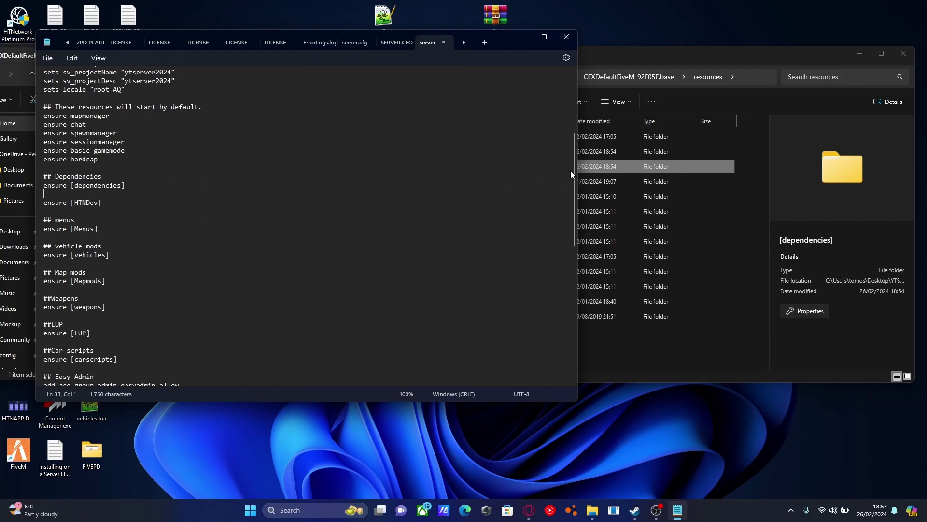
{"action": "left_click", "coordinate": [680, 344]}
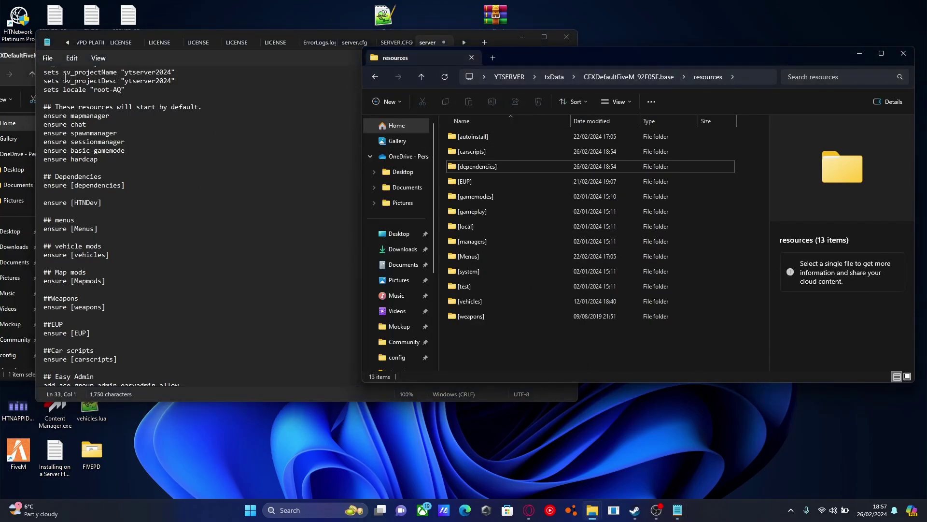
Save the edited server.cfg and close Notepad.
{"action": "left_click", "coordinate": [43, 60]}
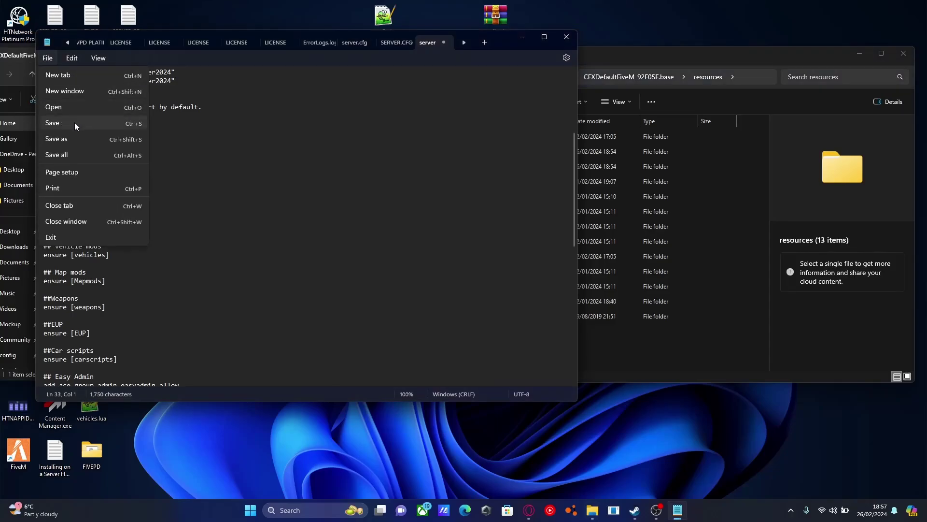
{"action": "left_click", "coordinate": [73, 120]}
{"action": "left_click", "coordinate": [567, 37]}
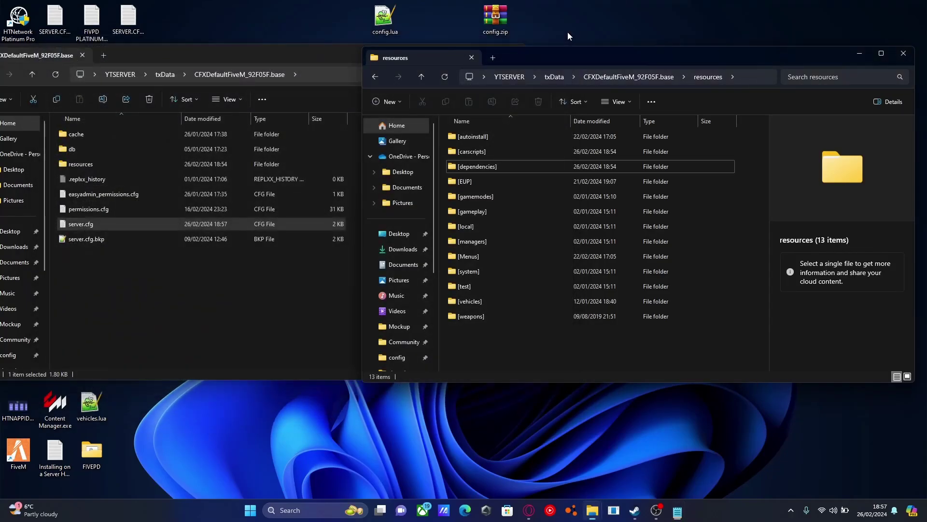
Launch the server by running start_7257_default.bat from the YTSERVER folder.
{"action": "left_click_drag", "start_coordinate": [674, 51], "coordinate": [546, 74]}
{"action": "left_click", "coordinate": [354, 98]}
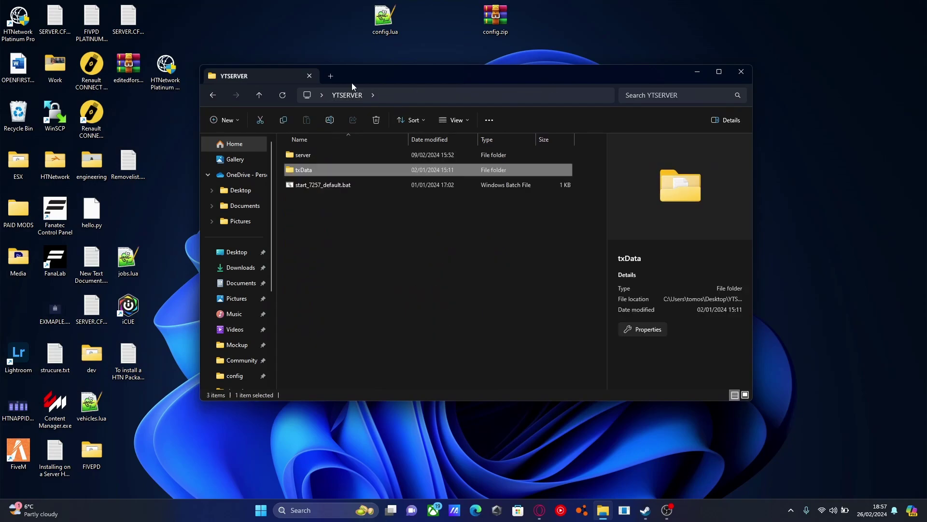
{"action": "double_click", "coordinate": [333, 184]}
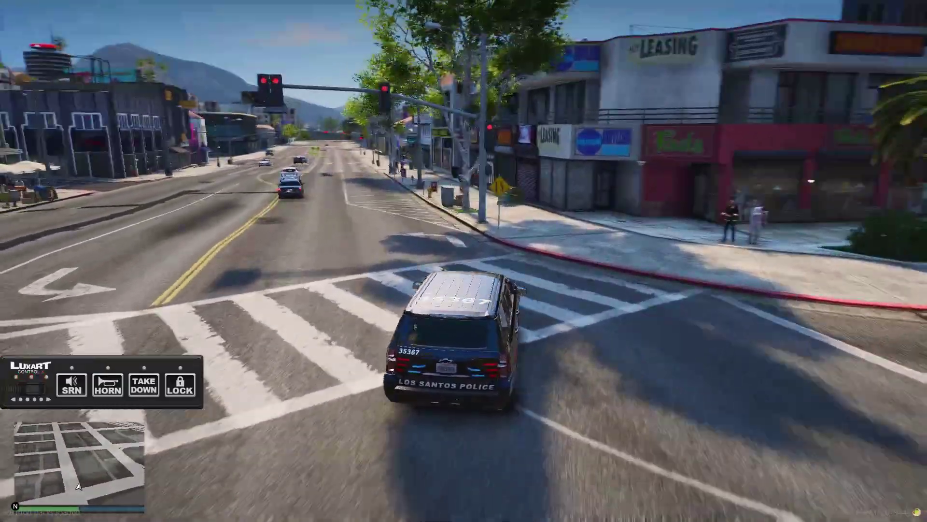
Switch on the police SUV's emergency lights and open the LuxArt Vehicle Control menu.
{"action": "key", "text": "q"}
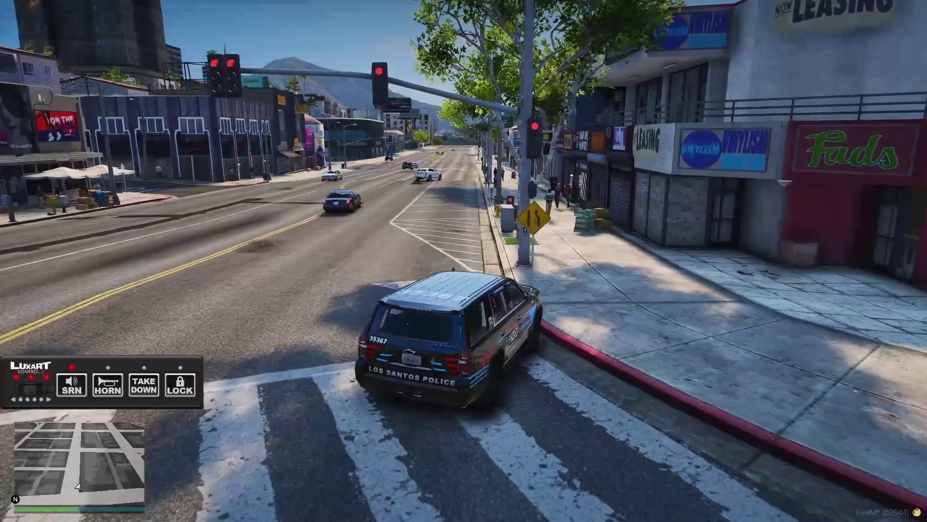
{"action": "key", "text": "q"}
{"action": "key", "text": "o"}
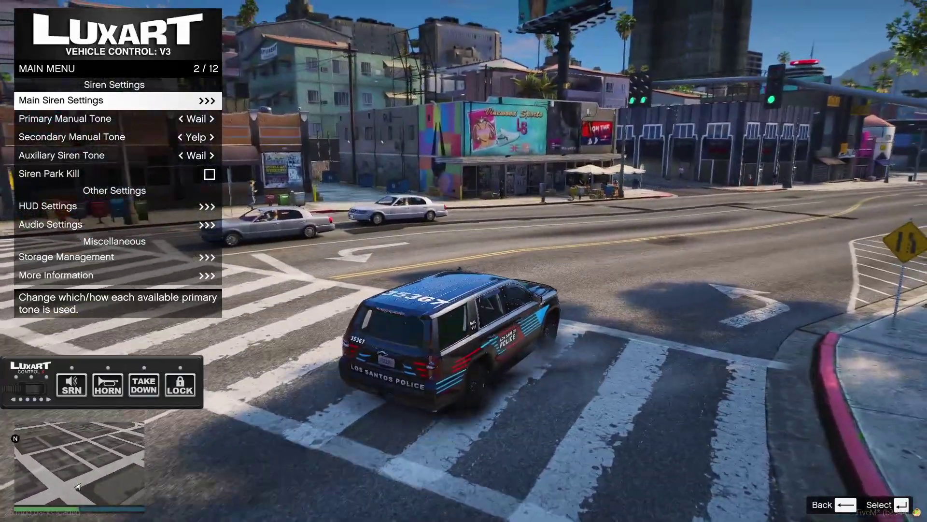
Browse the HUD Settings and Main Siren Settings submenus, returning to the main menu.
{"action": "key", "text": "Down"}
{"action": "key", "text": "Down"}
{"action": "key", "text": "Down"}
{"action": "key", "text": "Down"}
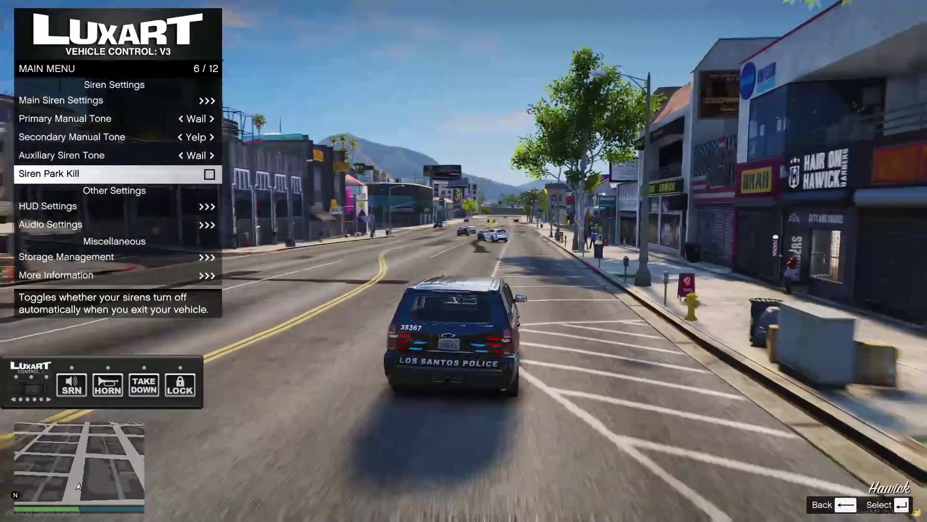
{"action": "key", "text": "Down"}
{"action": "key", "text": "Return"}
{"action": "key", "text": "BackSpace"}
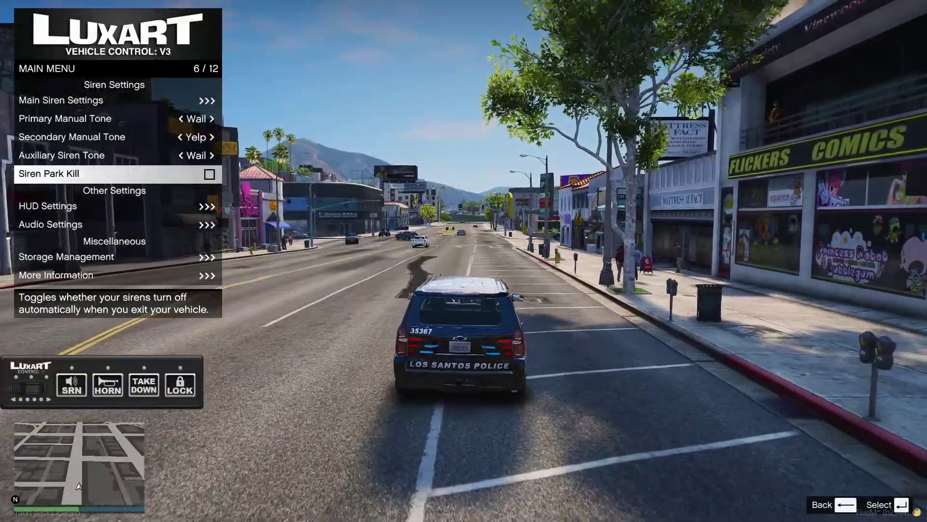
{"action": "key", "text": "Up"}
{"action": "key", "text": "Up"}
{"action": "key", "text": "Return"}
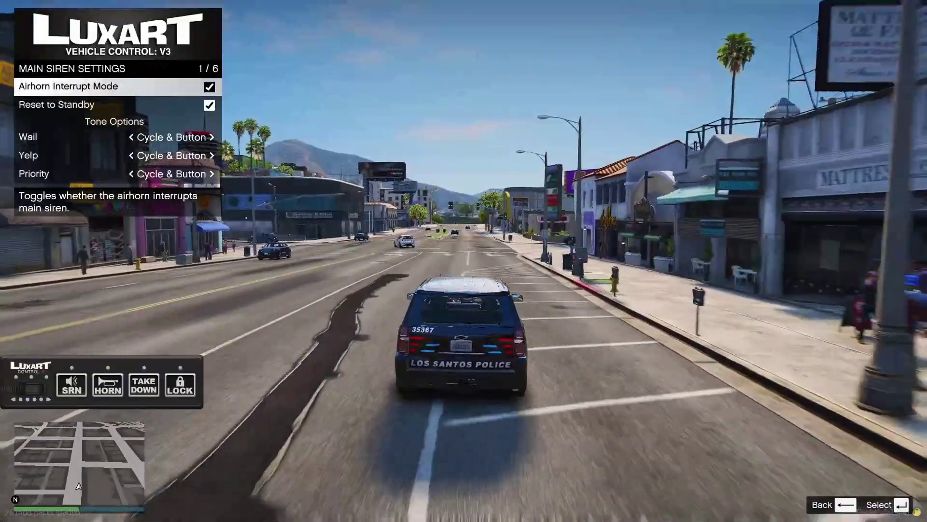
{"action": "key", "text": "BackSpace"}
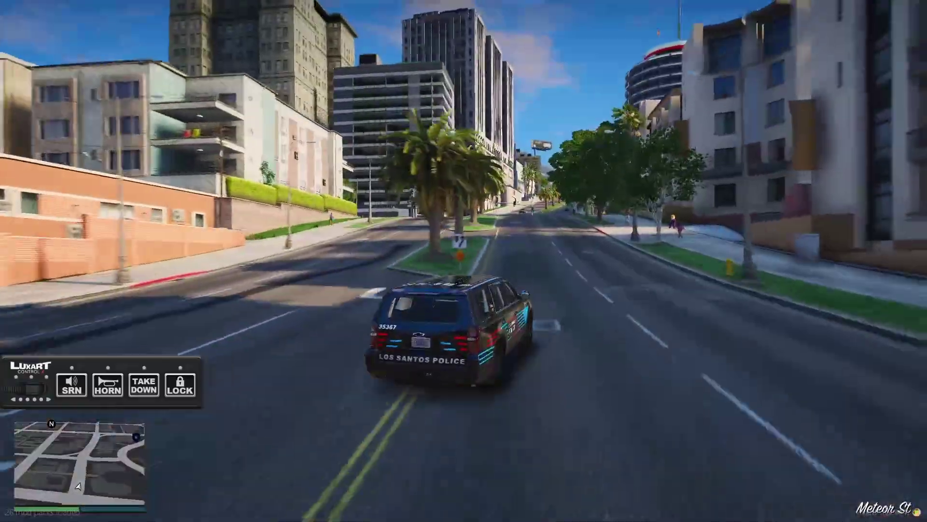